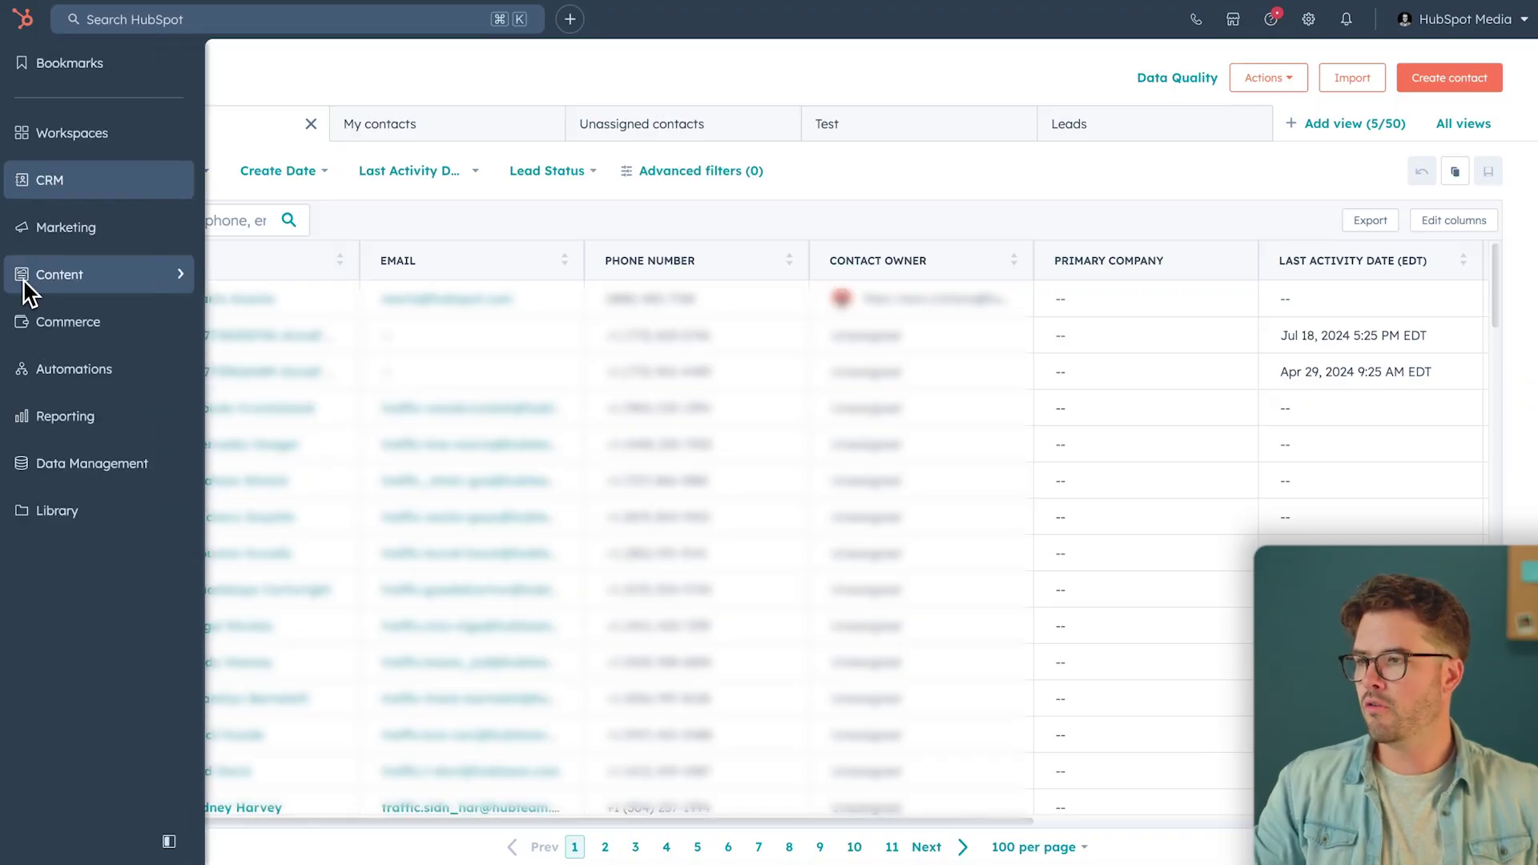
Create a website page named 'Tommy's Coffee Grand Opening' from the Cofean Landing page template.
mouse_move(24, 280)
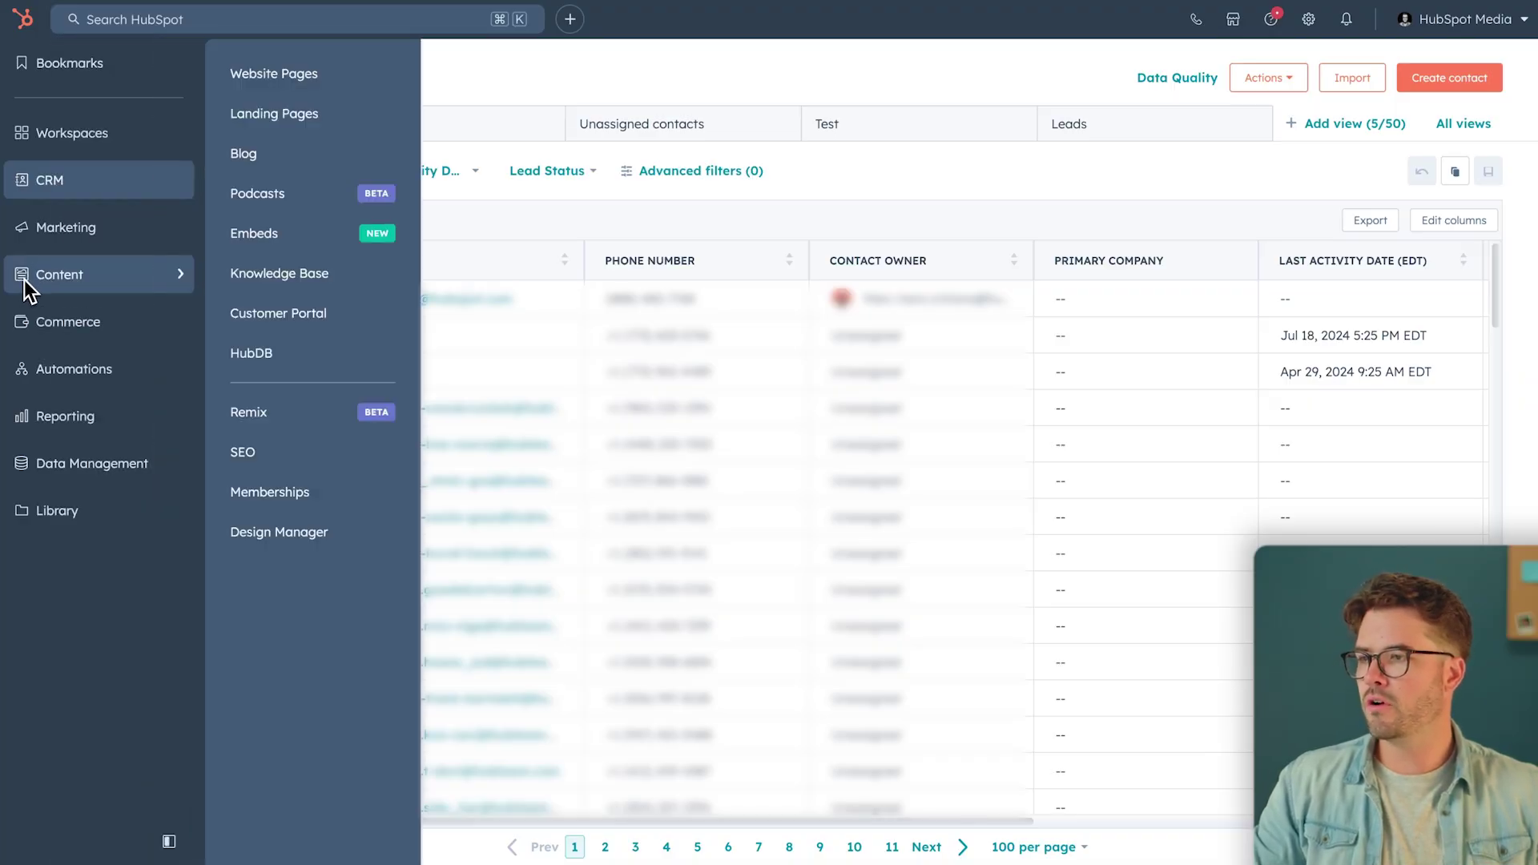
click(306, 114)
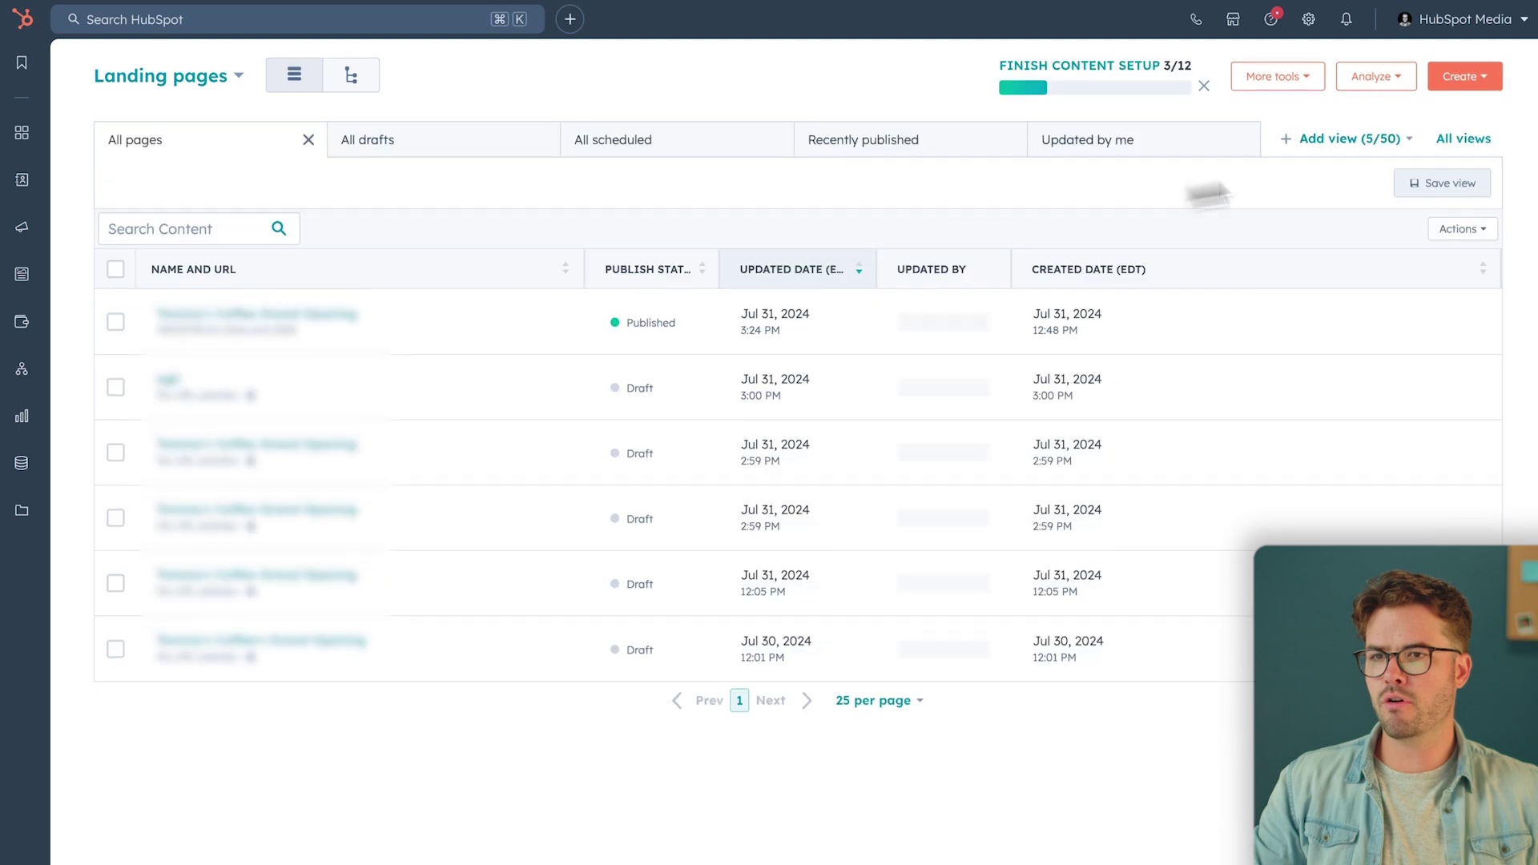
click(1452, 122)
text(Tommy's Coffee Grand Opening)
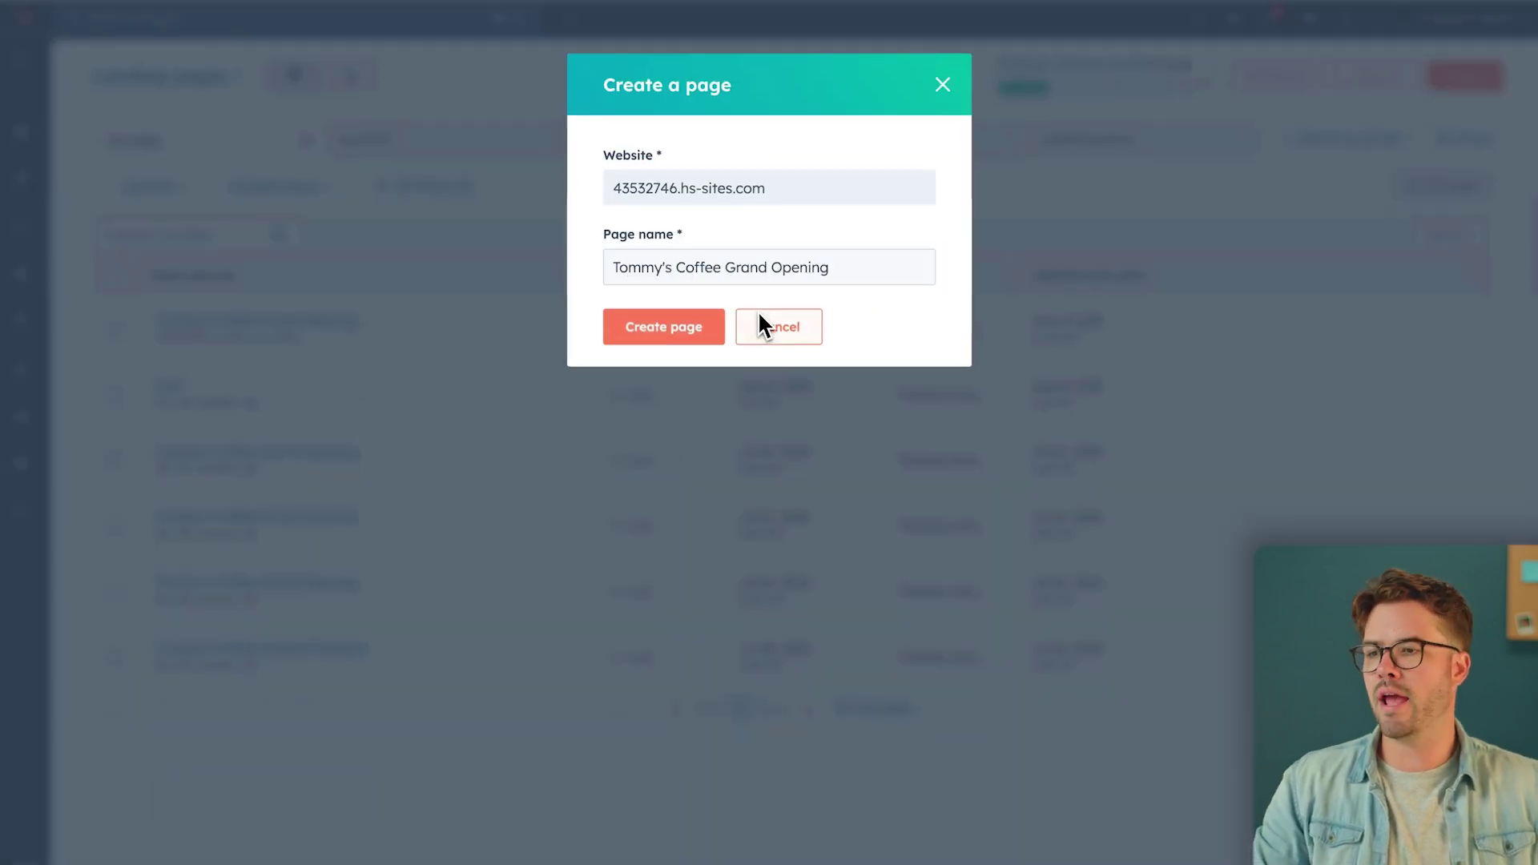
click(673, 336)
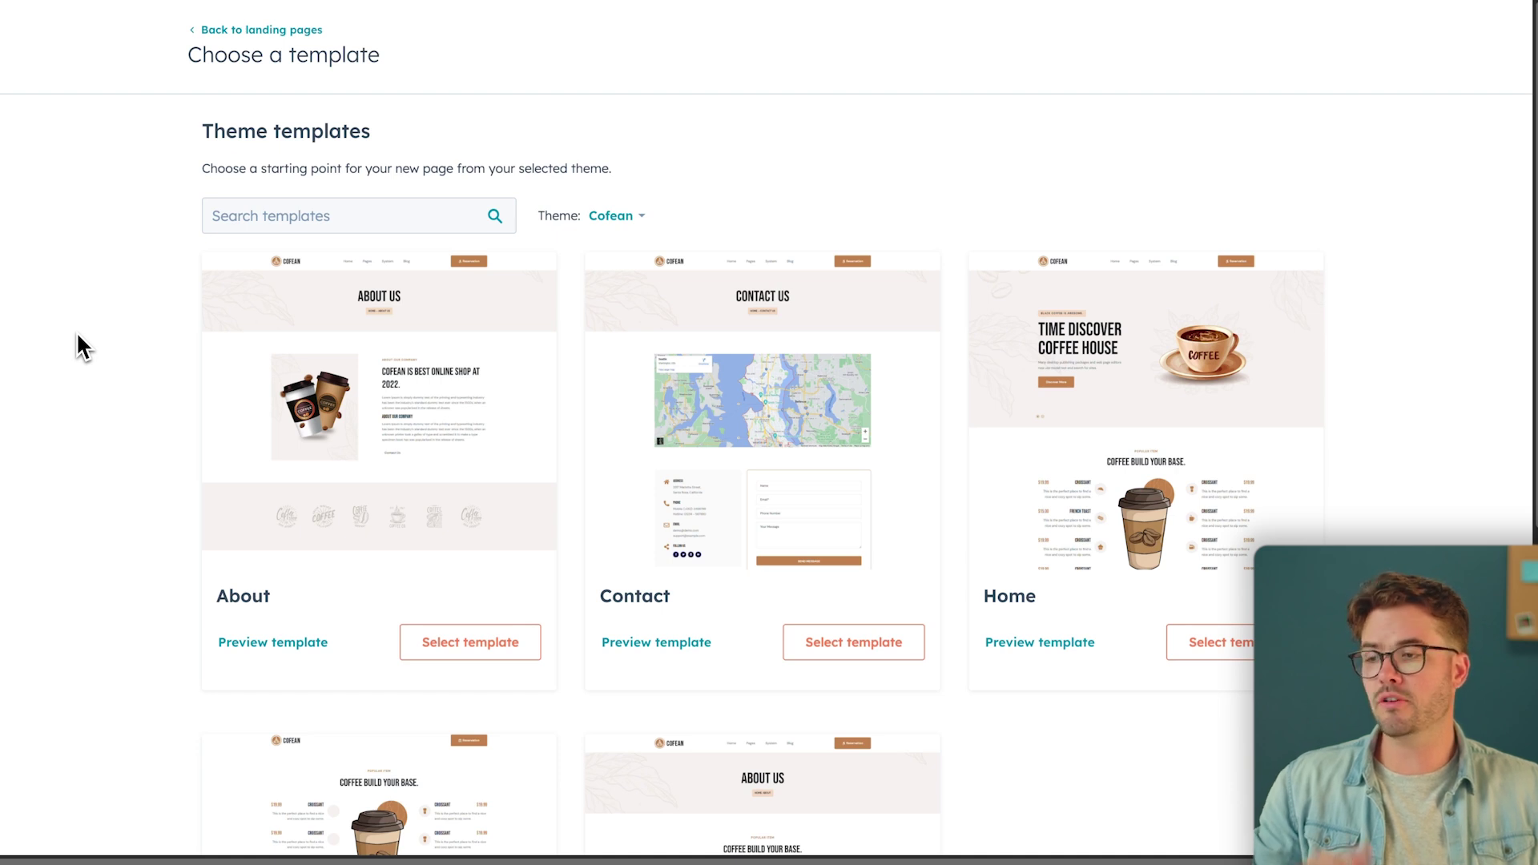
scroll(78, 336, down, 6)
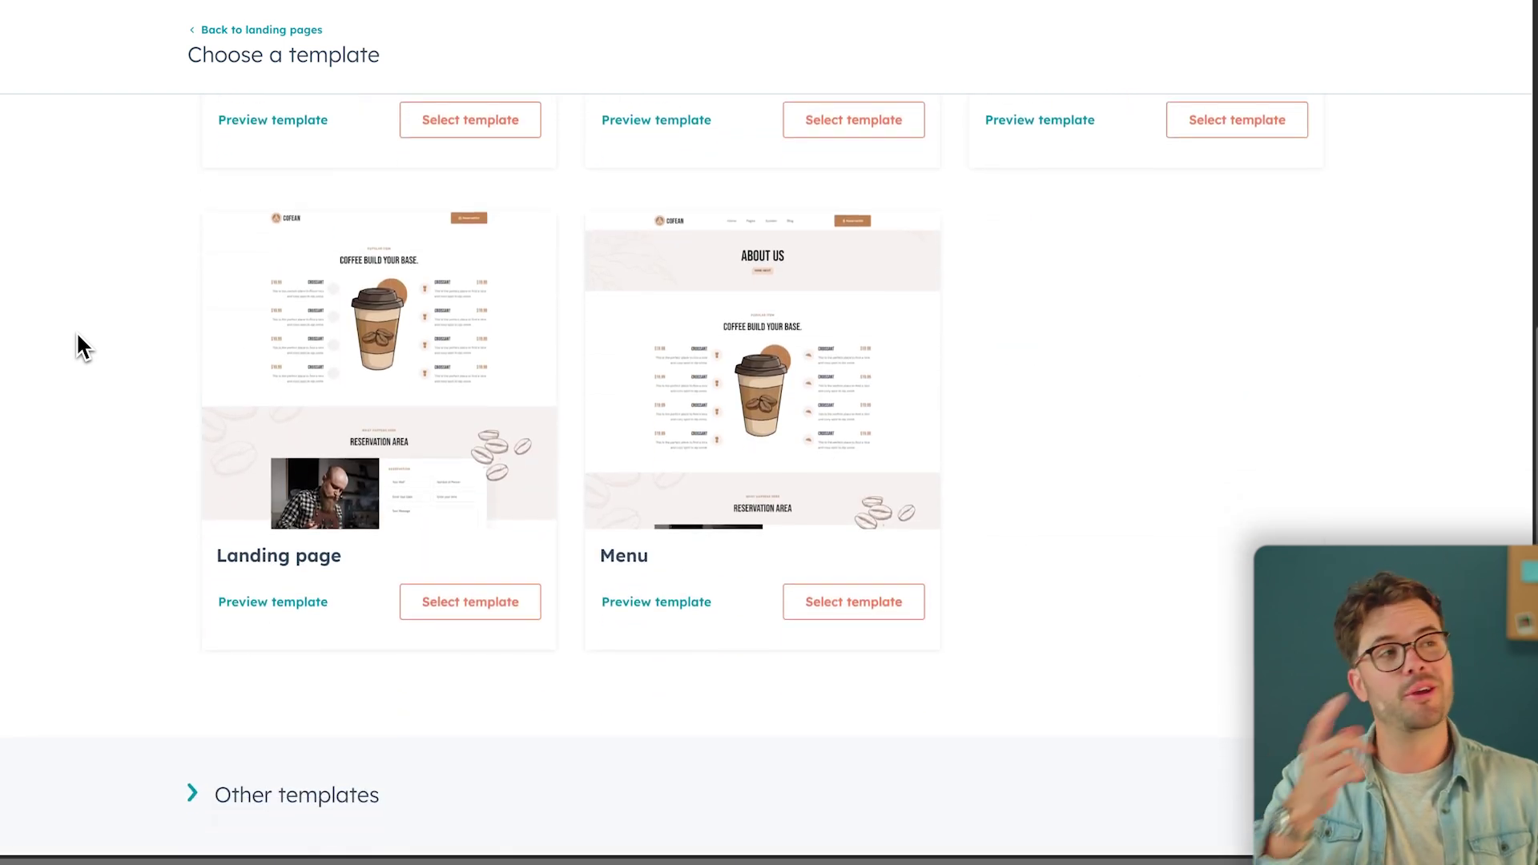
click(441, 606)
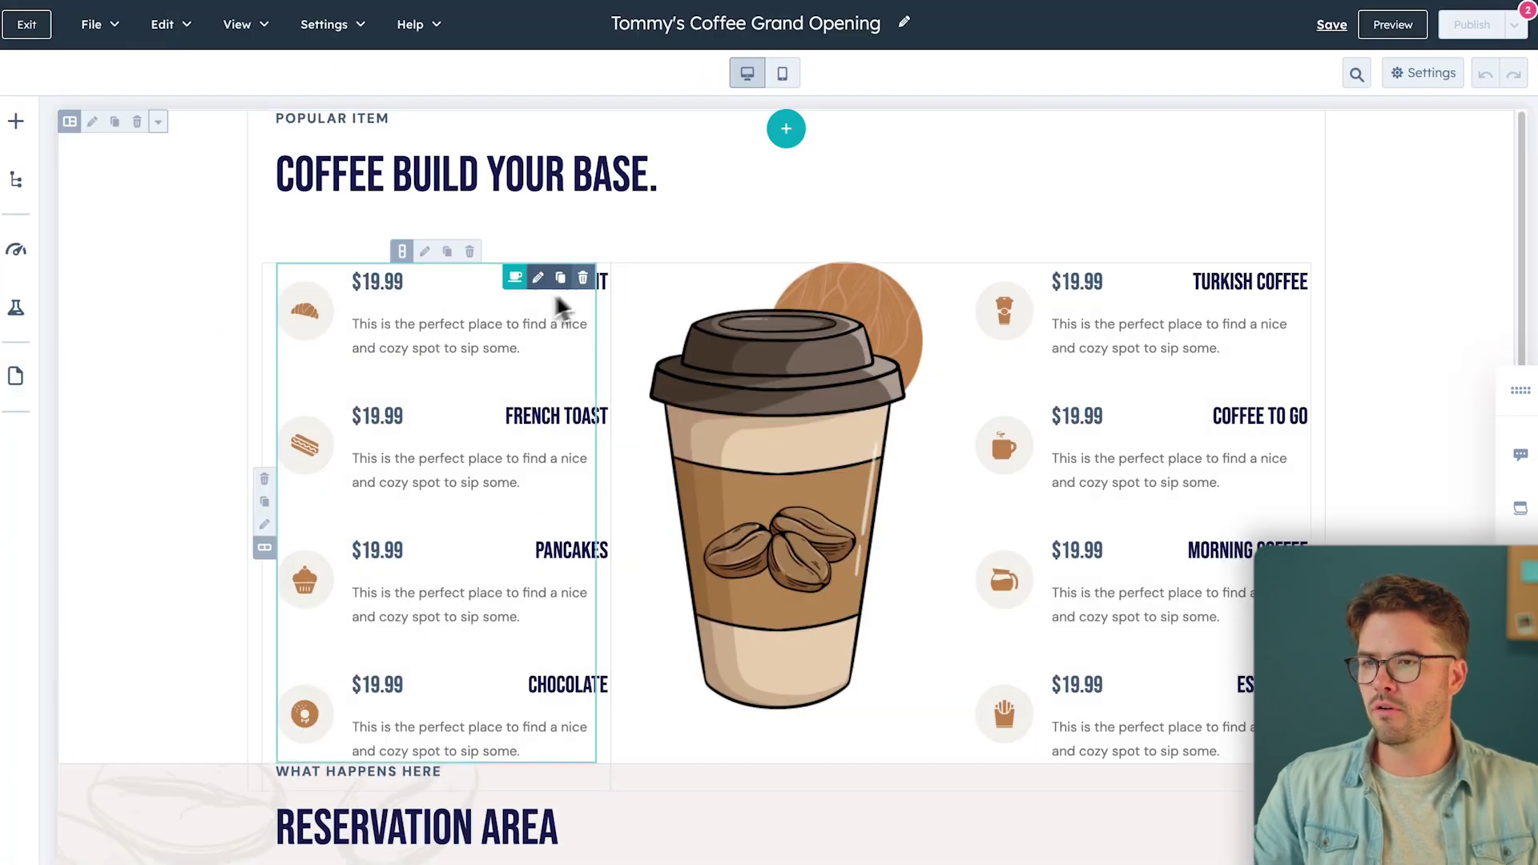
Delete both menu-item columns, the coffee cup image, and the leftover empty columns and row.
click(590, 282)
click(1282, 278)
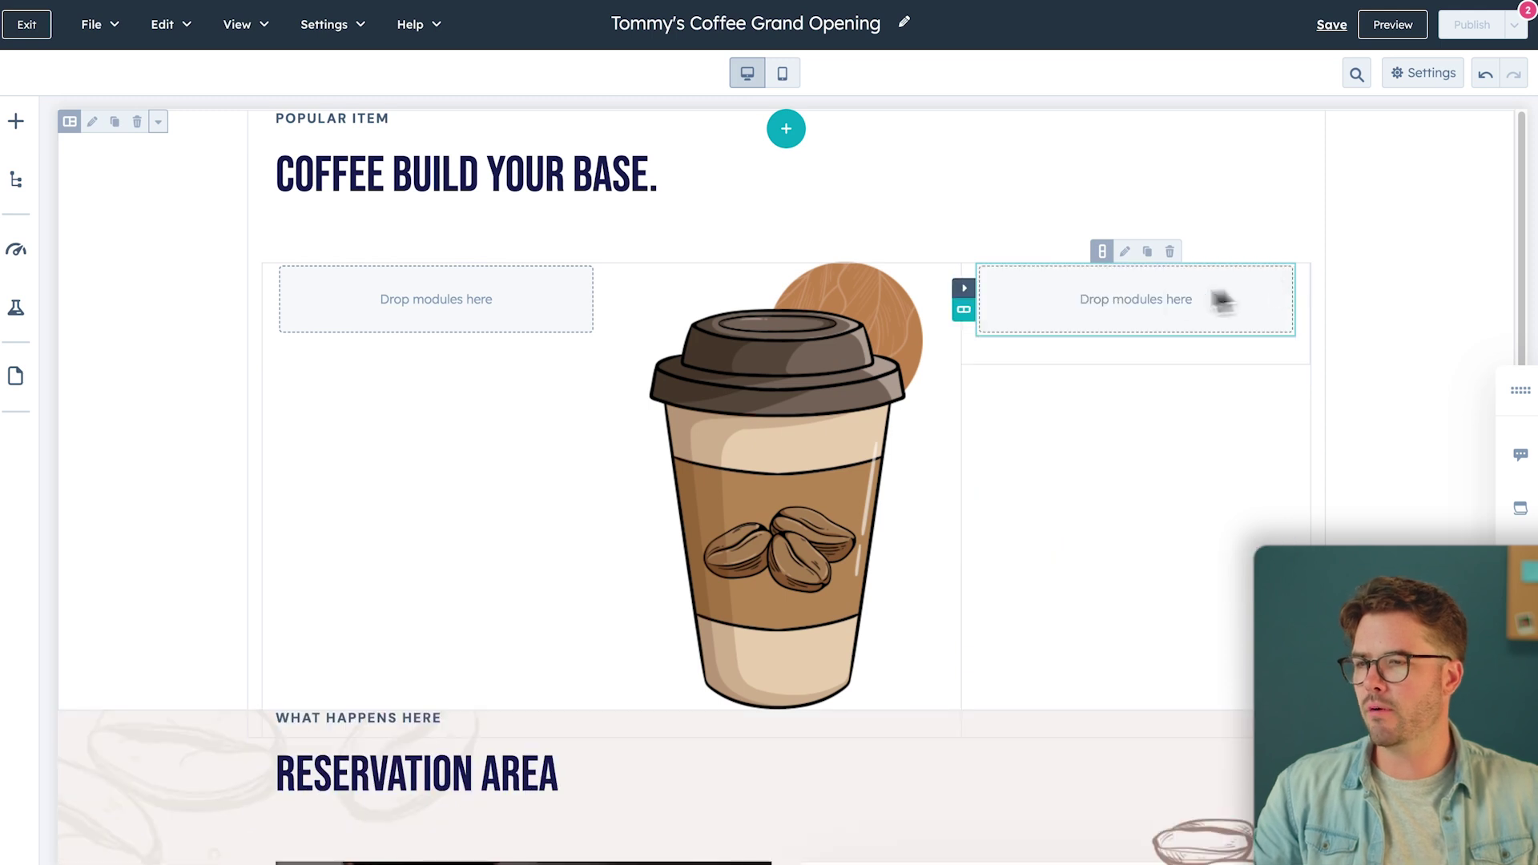
click(930, 277)
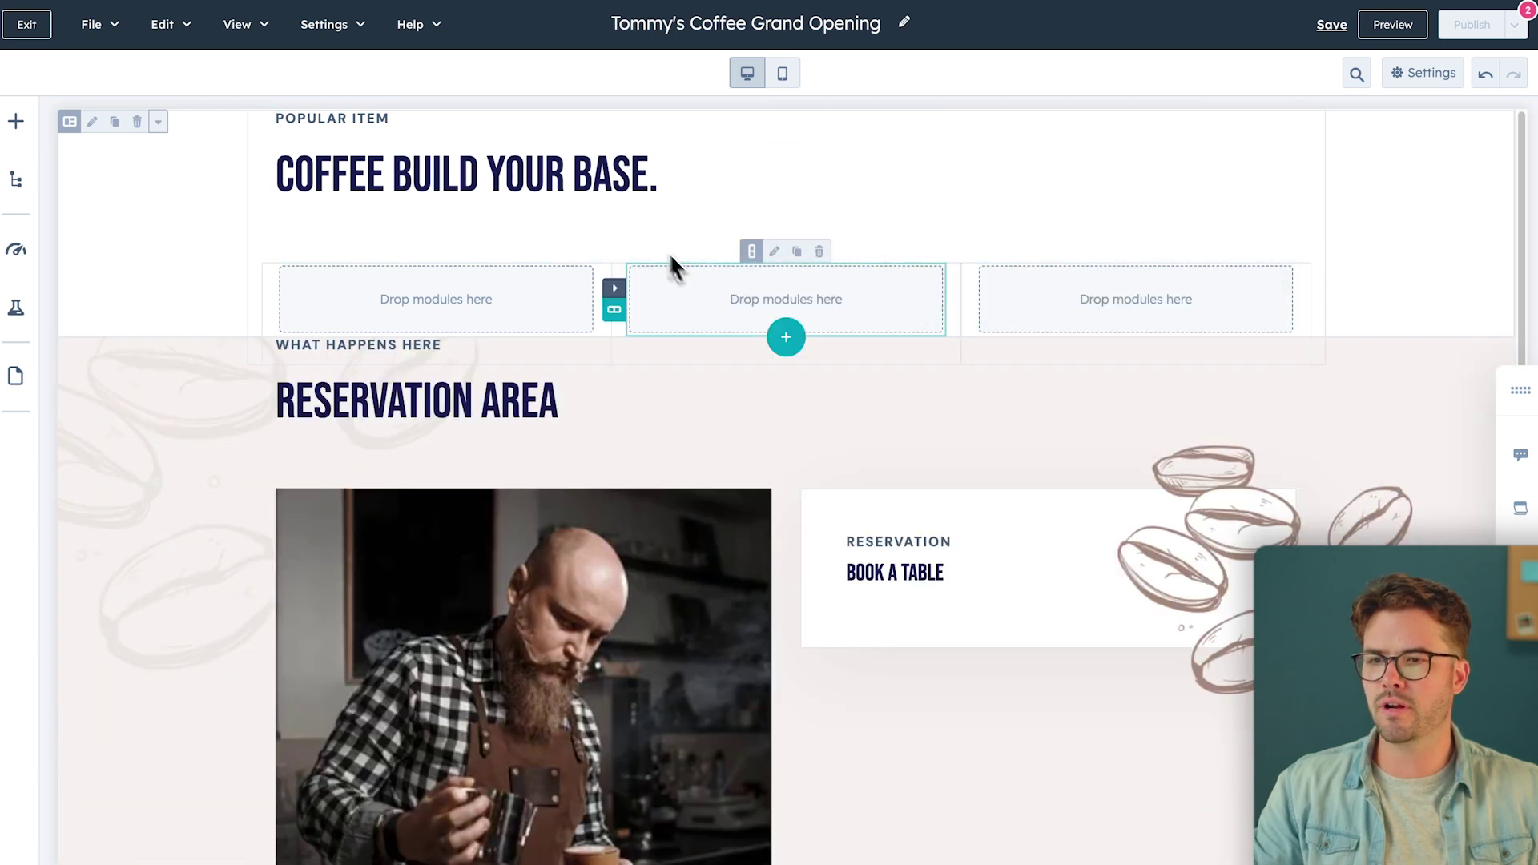
click(819, 252)
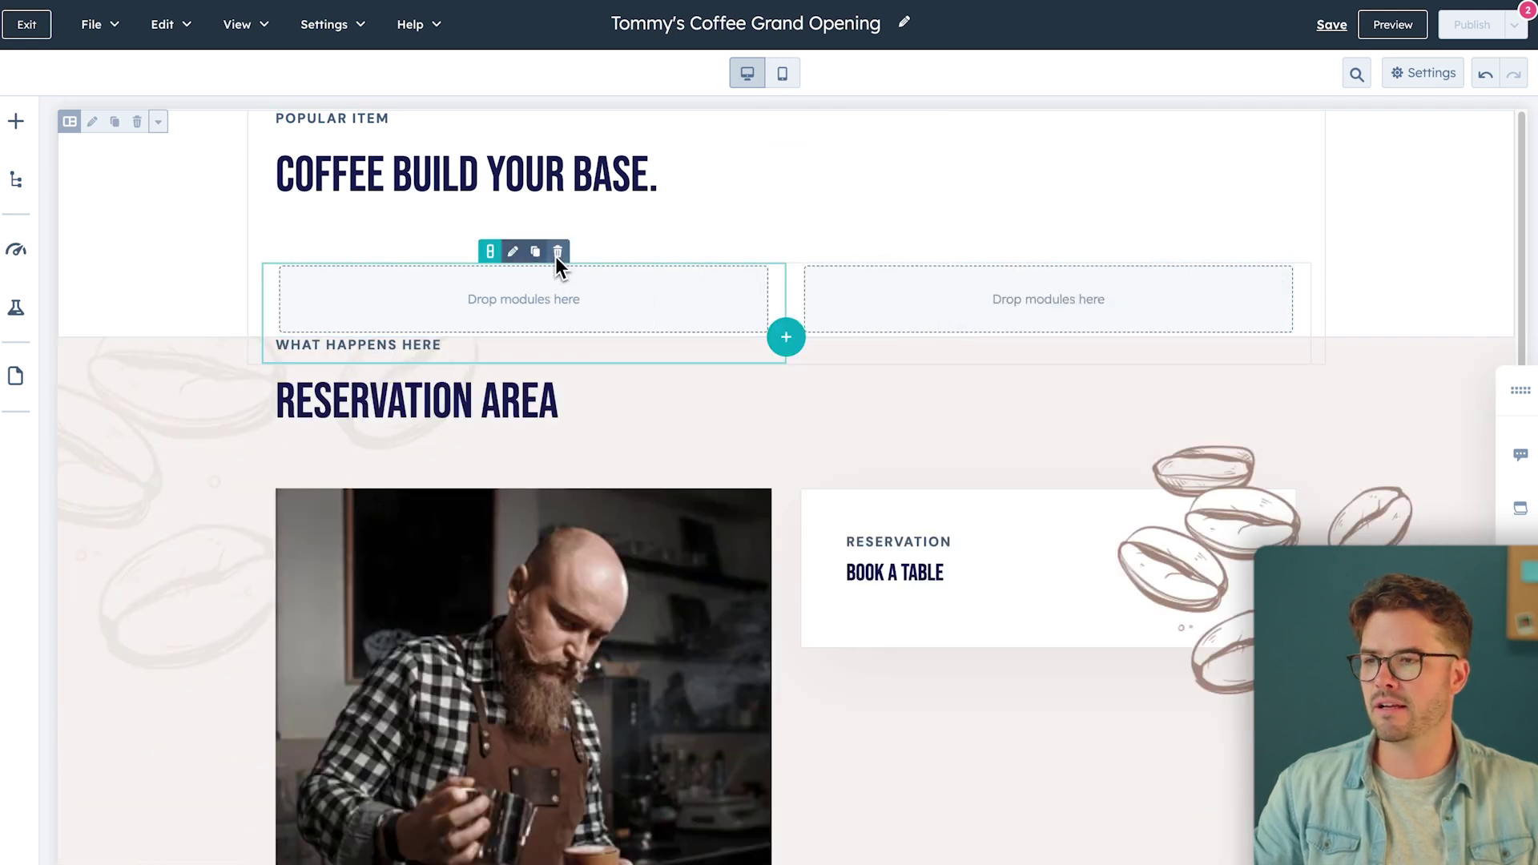
click(556, 252)
click(821, 252)
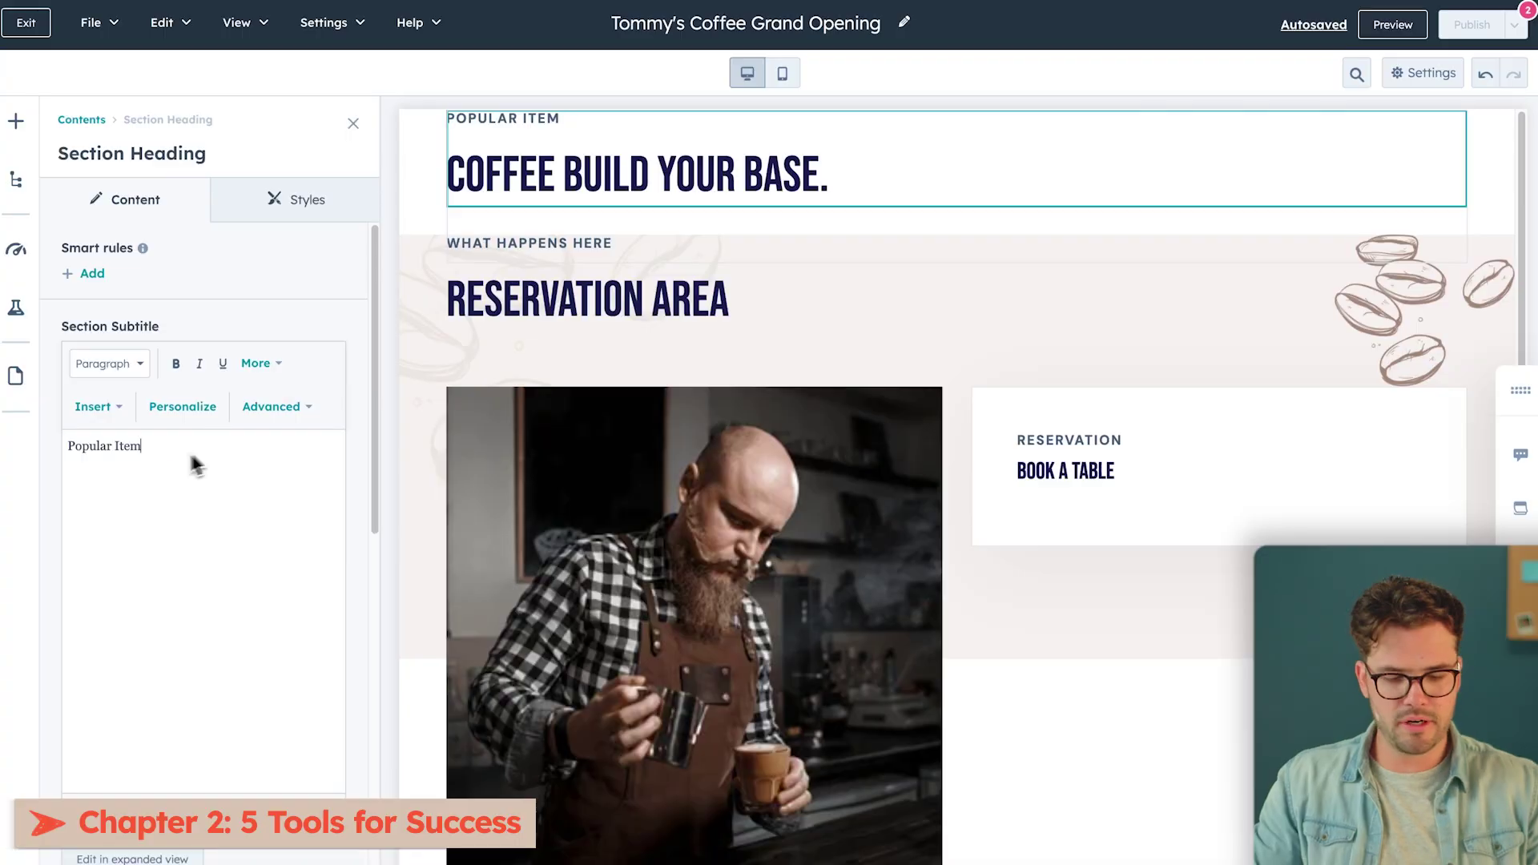
Delete the Popular Item subtitle and paste 'Register for Tommy's Coffee Grand Opening!' as the title.
drag(189, 460, 48, 446)
key(BackSpace)
scroll(152, 585, down, 5)
scroll(164, 625, down, 2)
drag(99, 600, 124, 629)
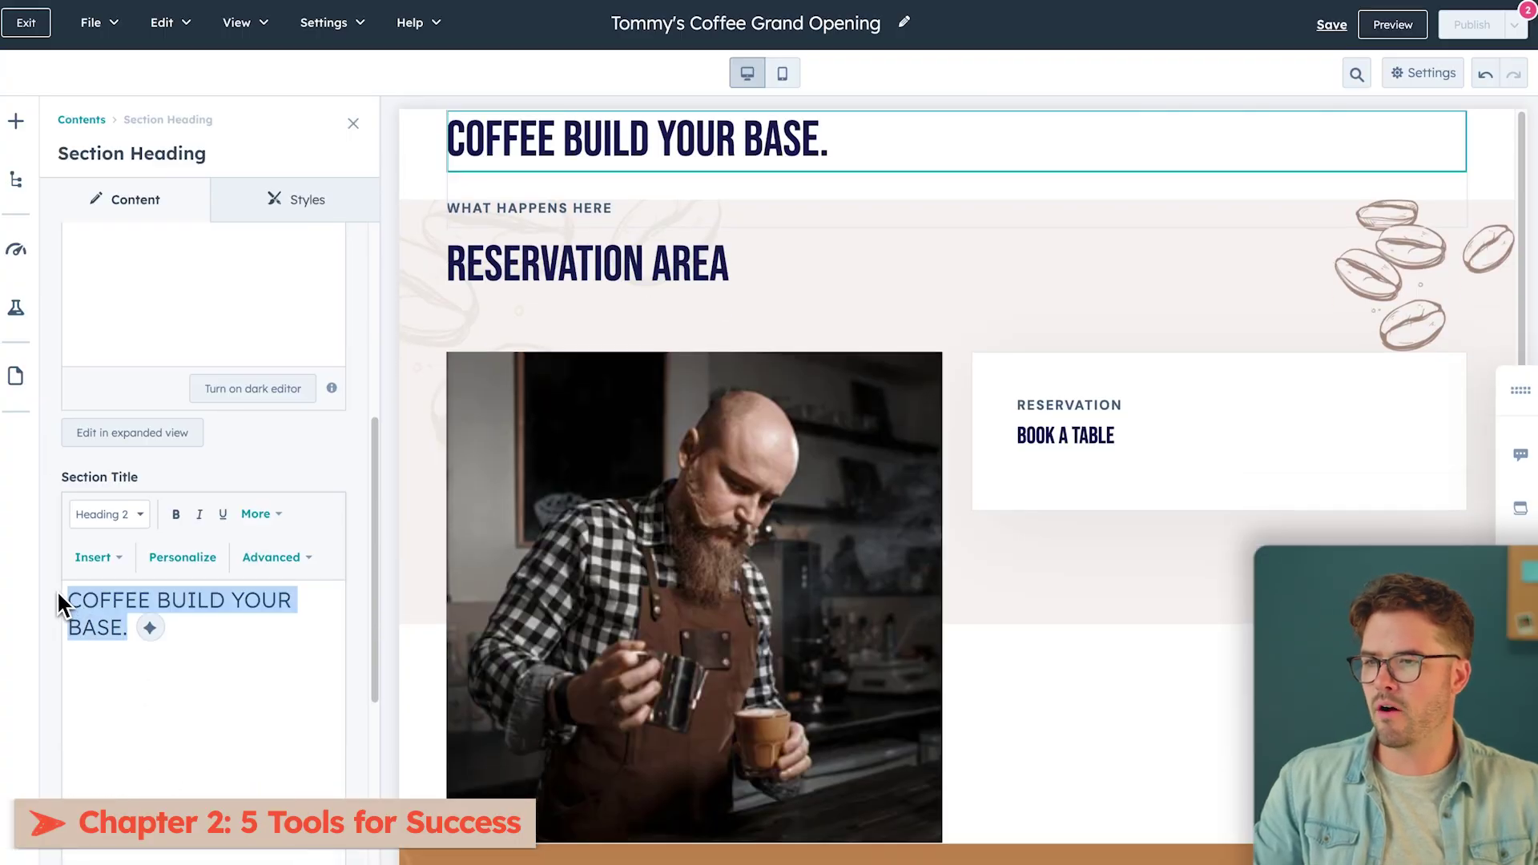
key(BackSpace)
text(Register for Tommy's Coffee Grand Opening!)
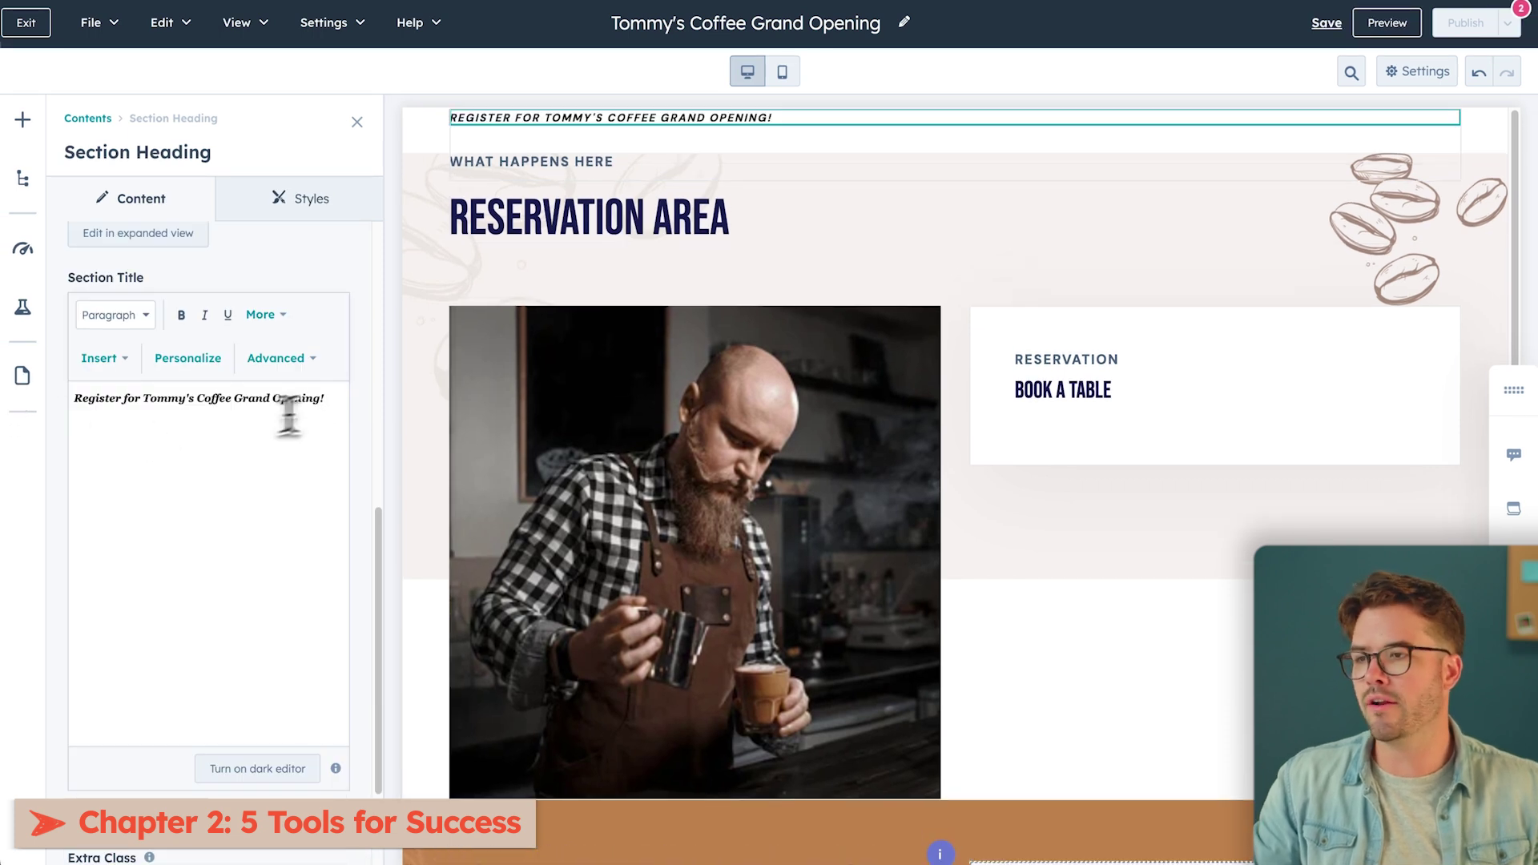
Set the headline to 36px, centre it, and add a blank line above it.
drag(332, 401, 123, 401)
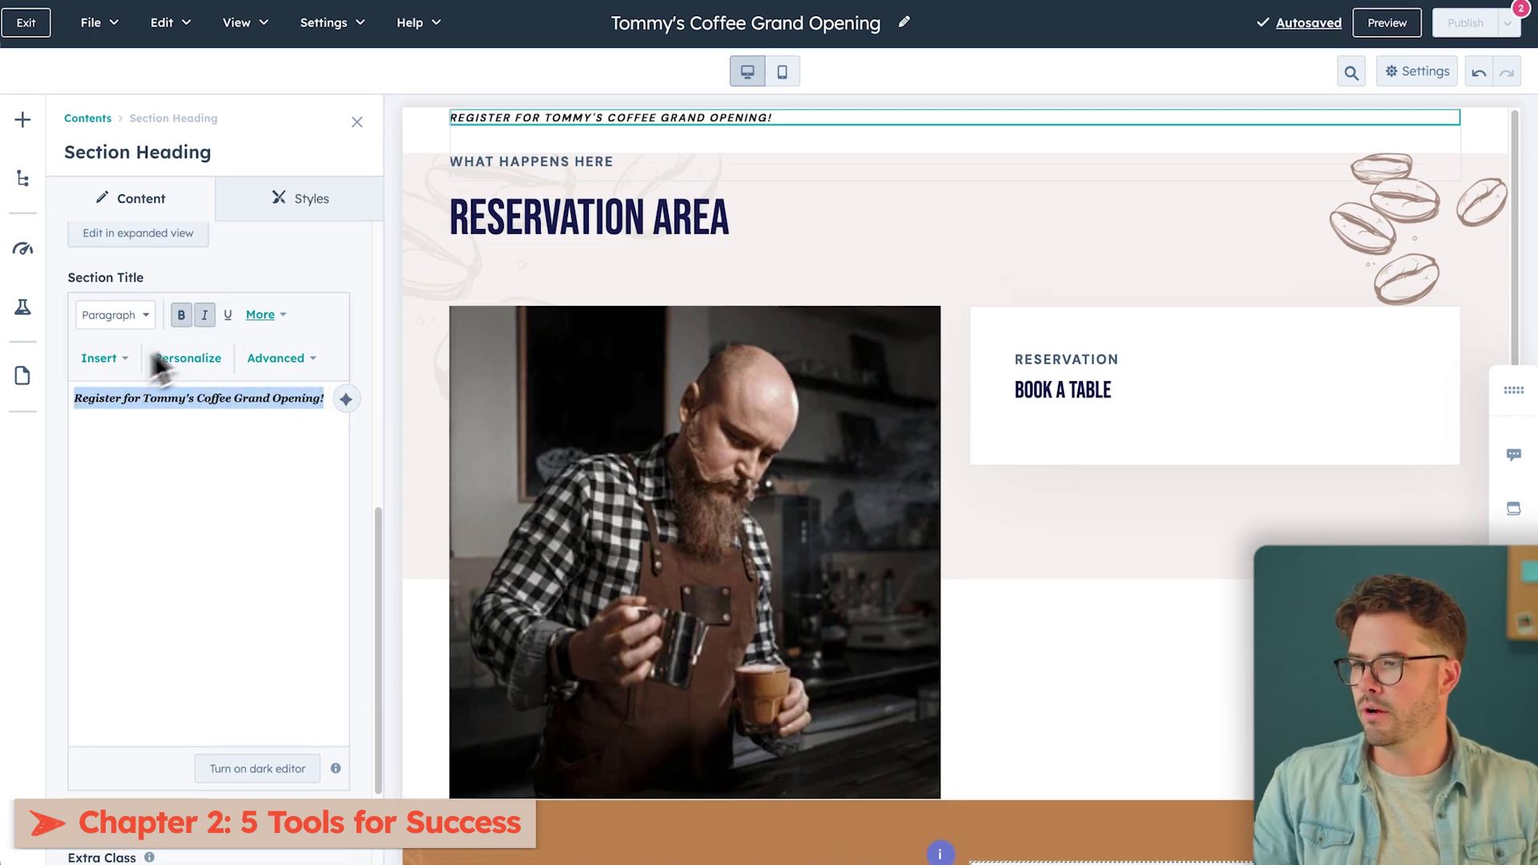
click(264, 318)
click(491, 361)
scroll(492, 513, down, 3)
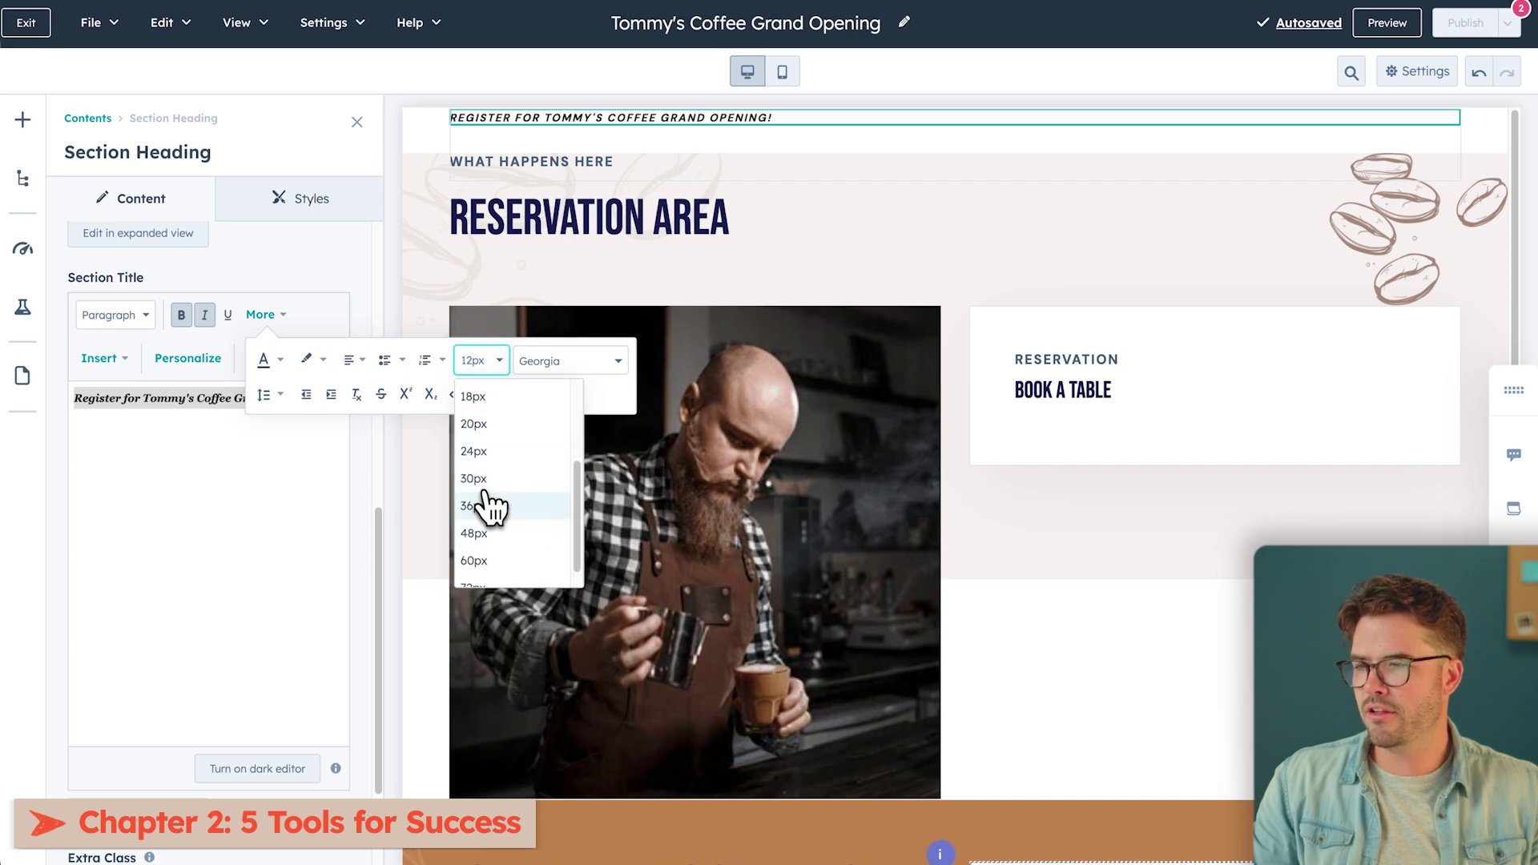
click(483, 510)
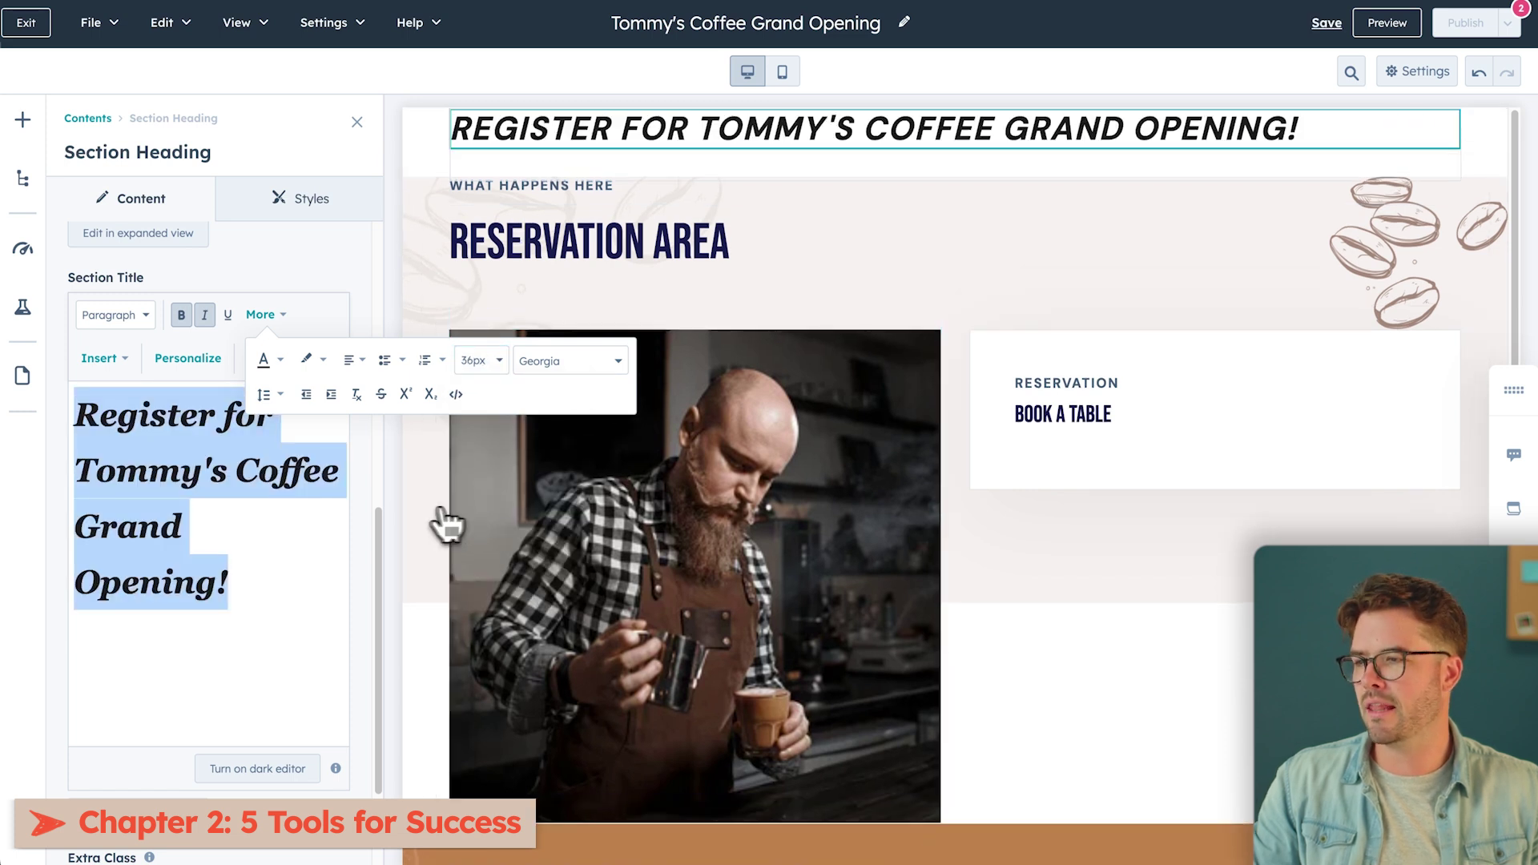
click(77, 415)
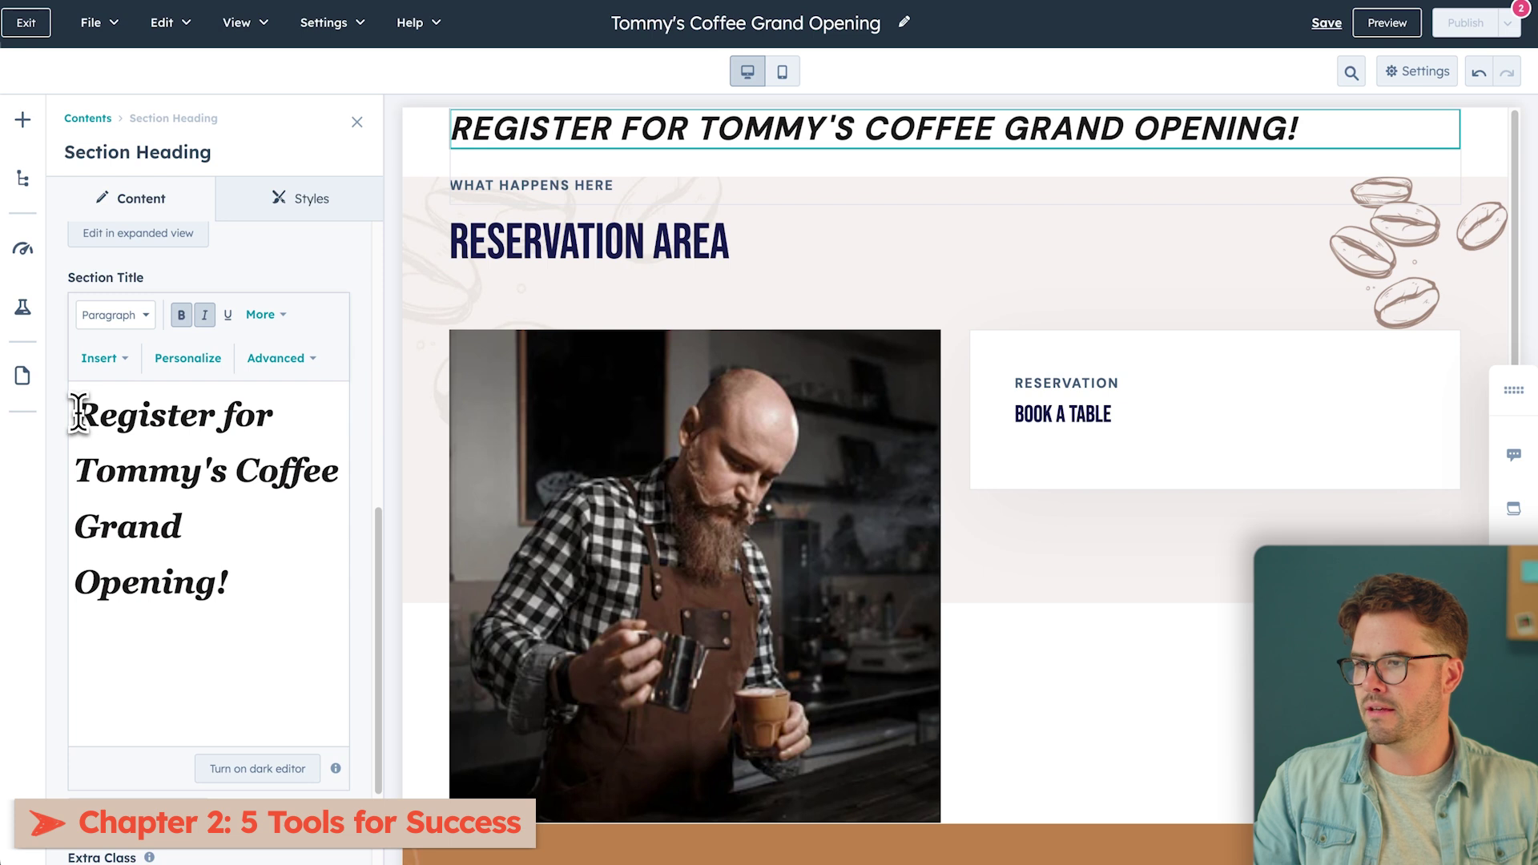
click(275, 318)
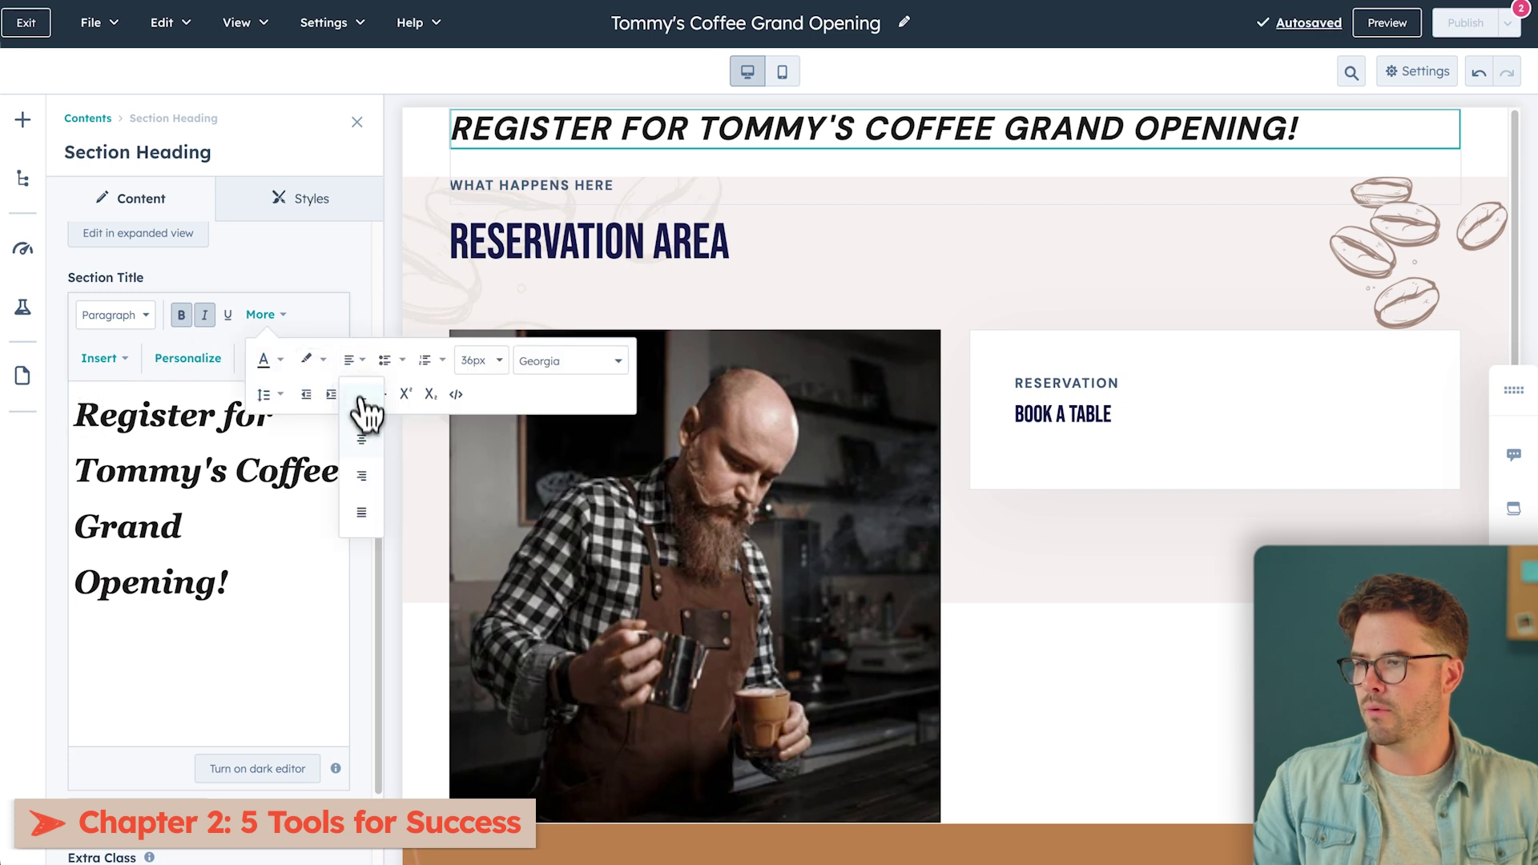
click(362, 439)
click(111, 414)
key(Return)
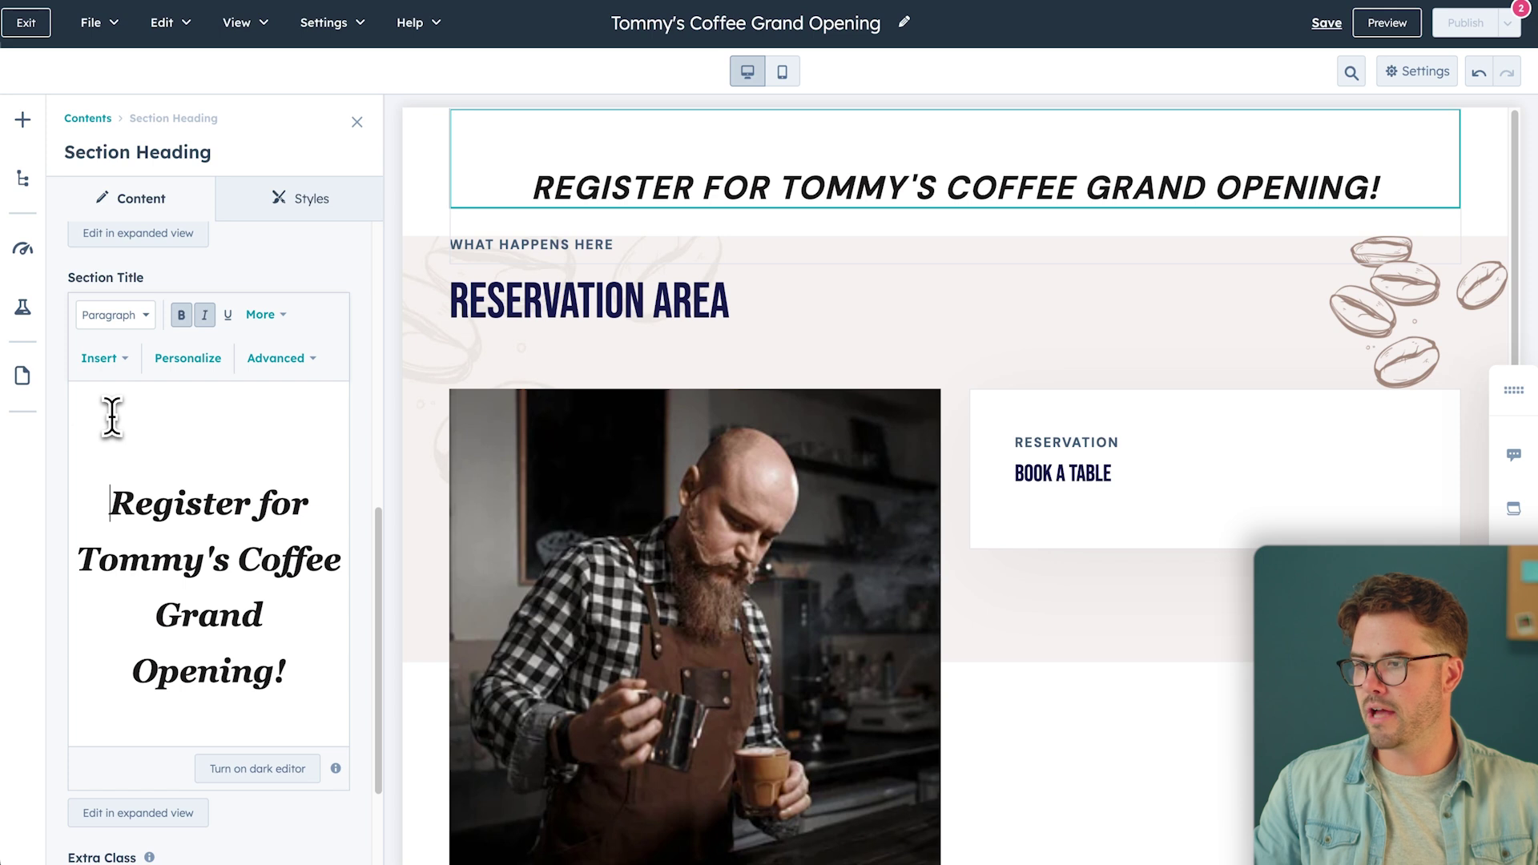
Make the whole headline text white.
key(ctrl+a)
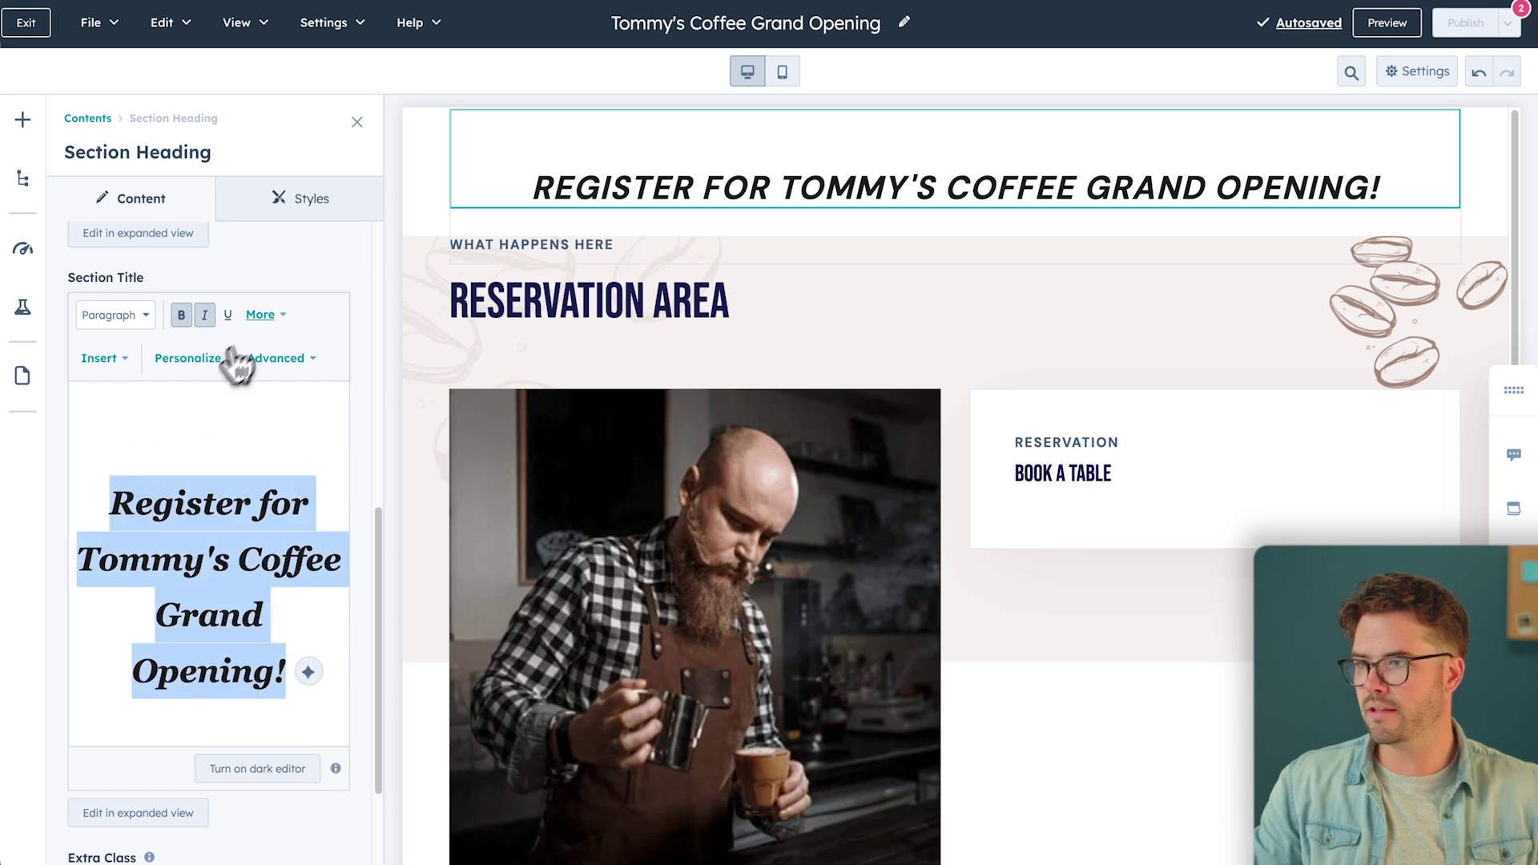
click(264, 315)
click(279, 360)
click(282, 474)
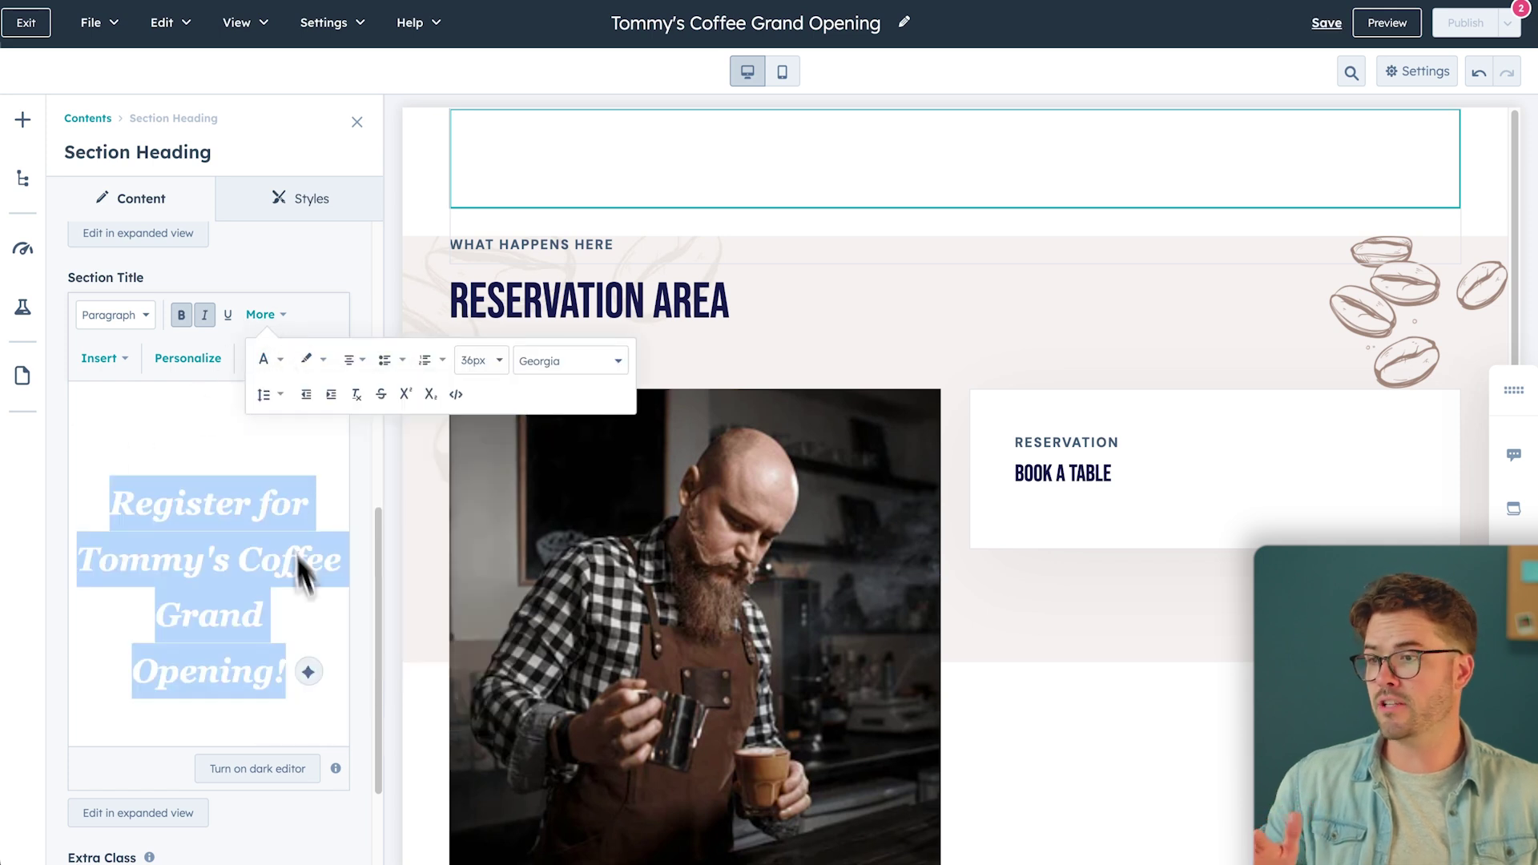
click(314, 725)
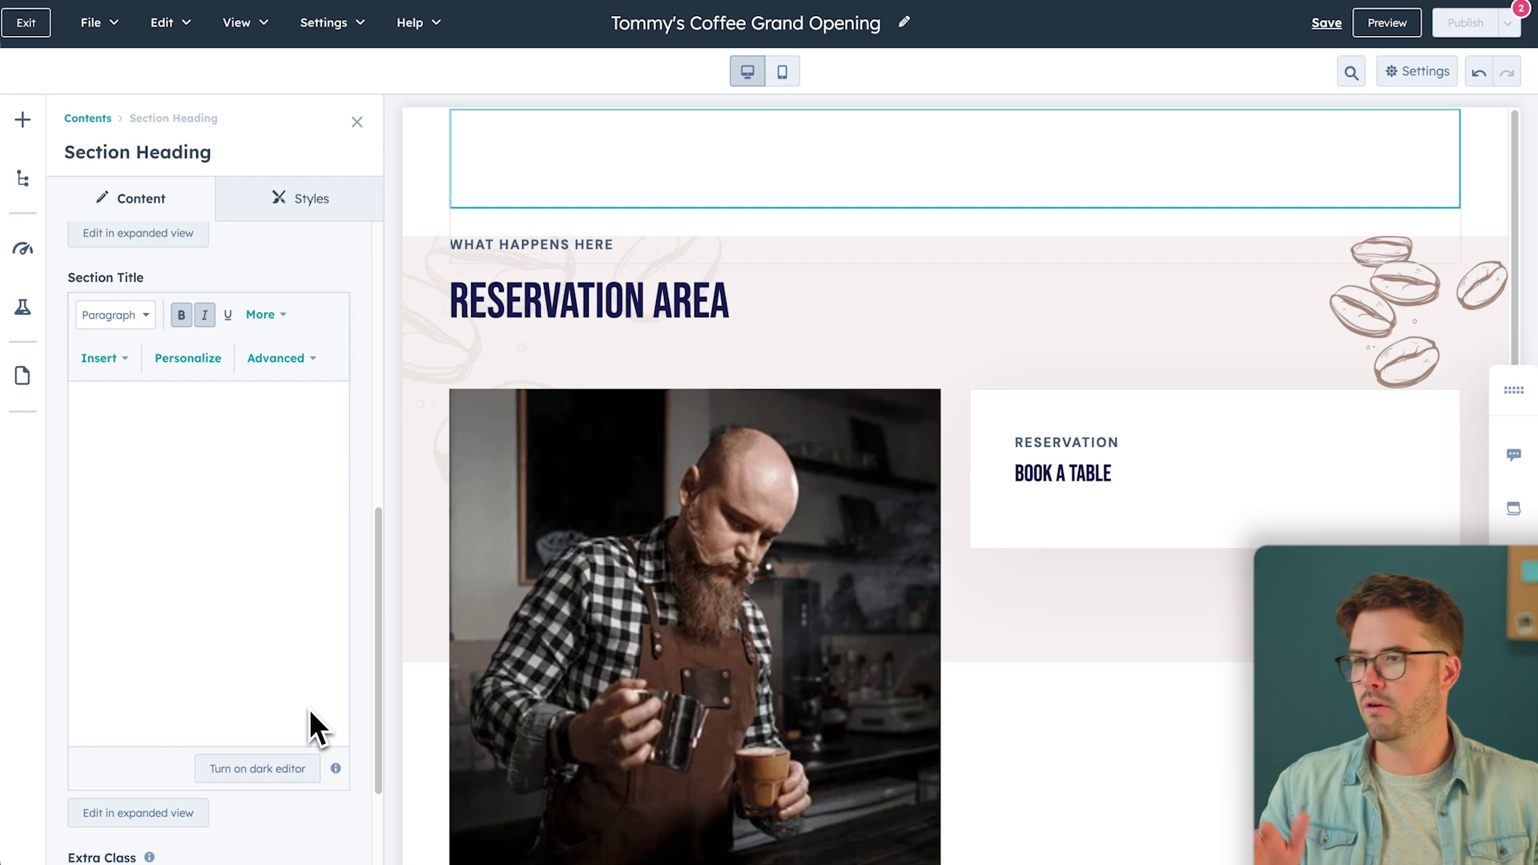
scroll(202, 464, up, 1)
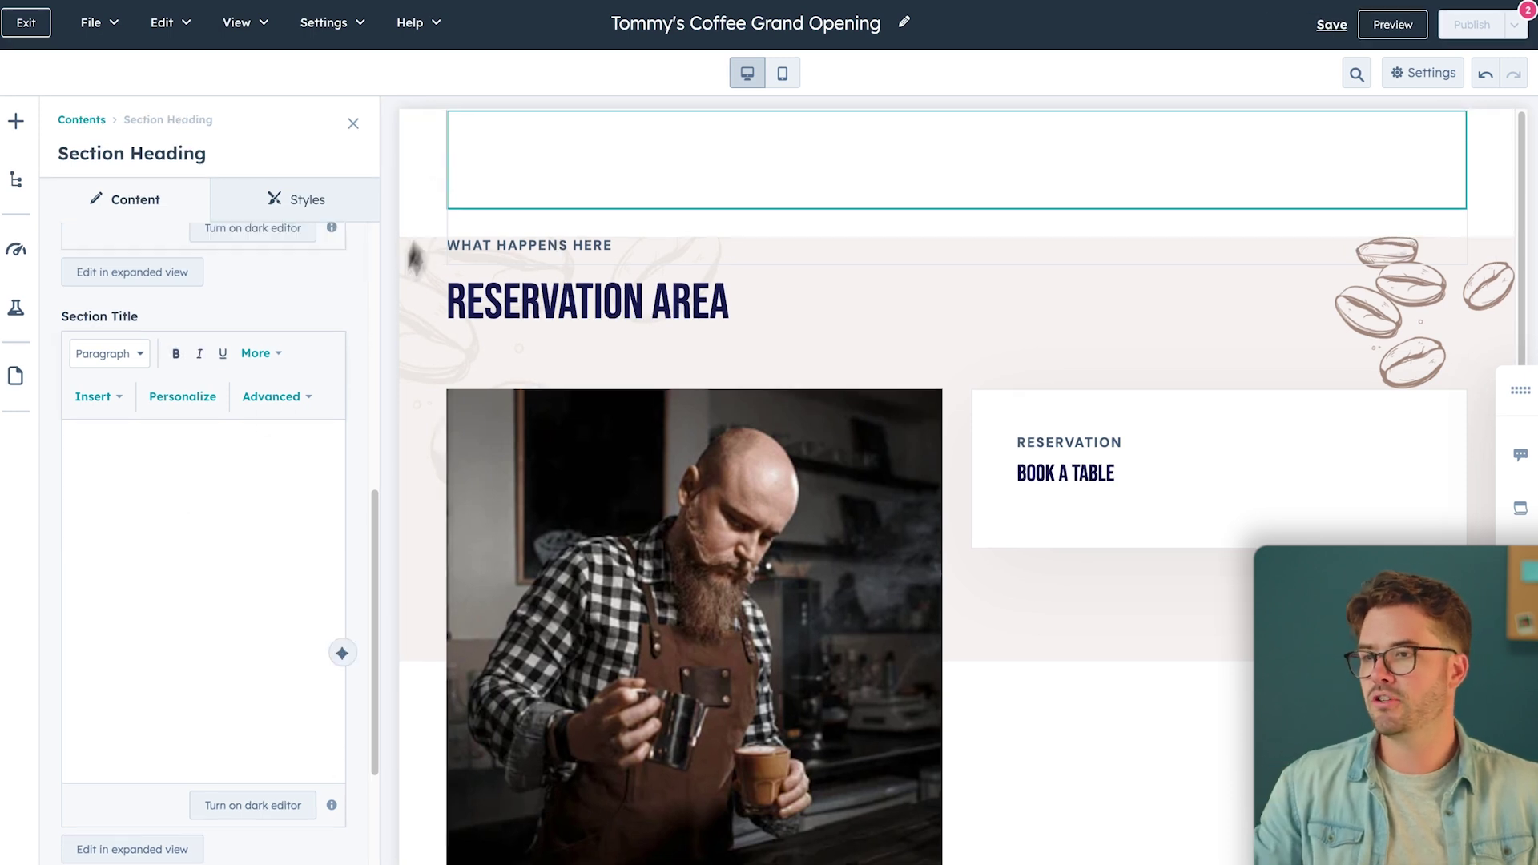
Set the top section's background to the dark coffee-bean image.
click(400, 193)
click(129, 199)
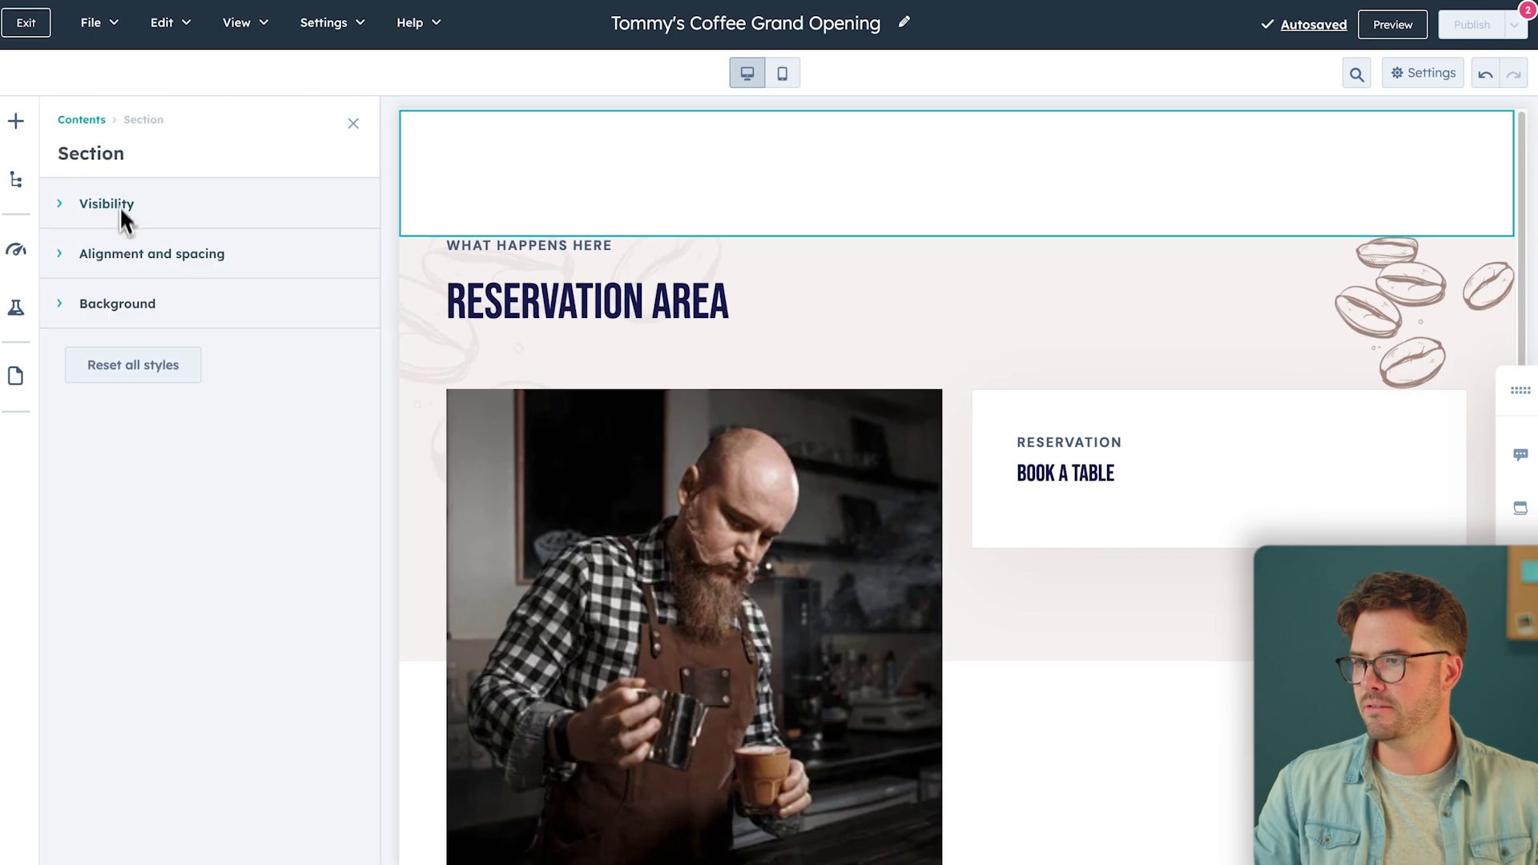
click(121, 306)
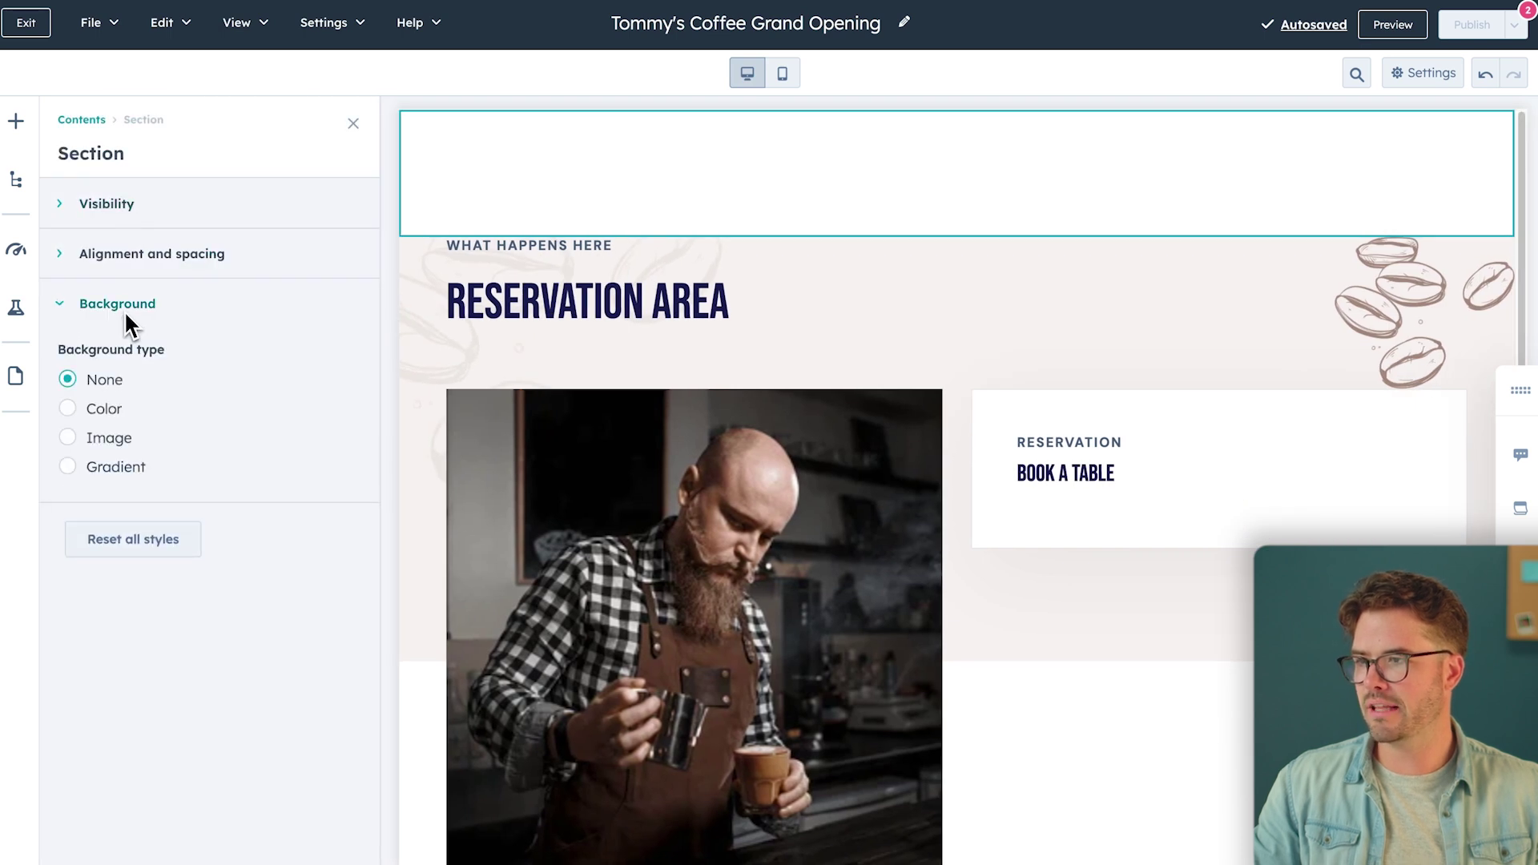
click(67, 437)
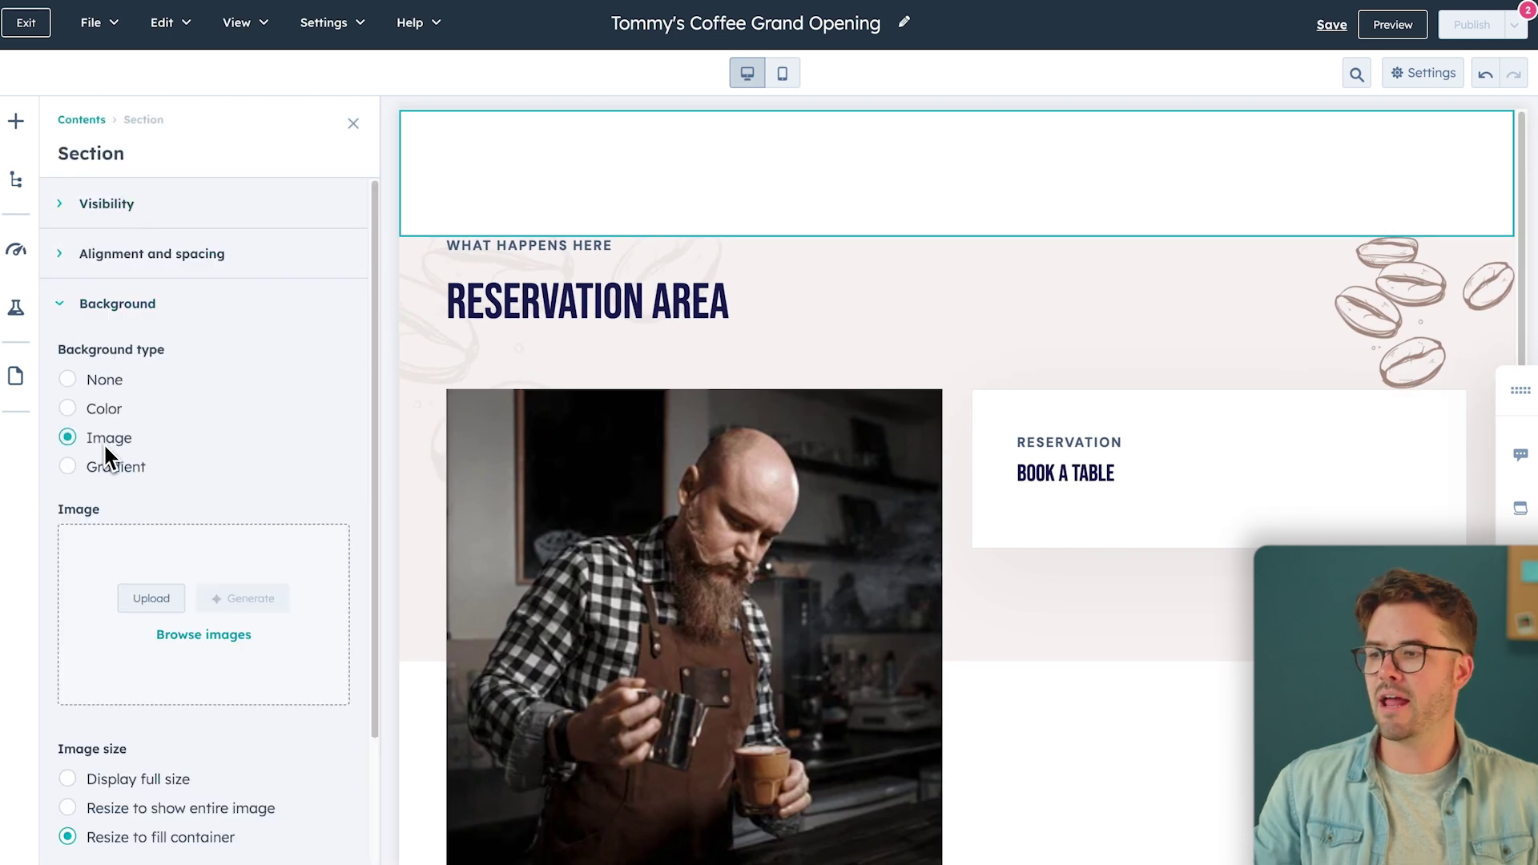
click(201, 633)
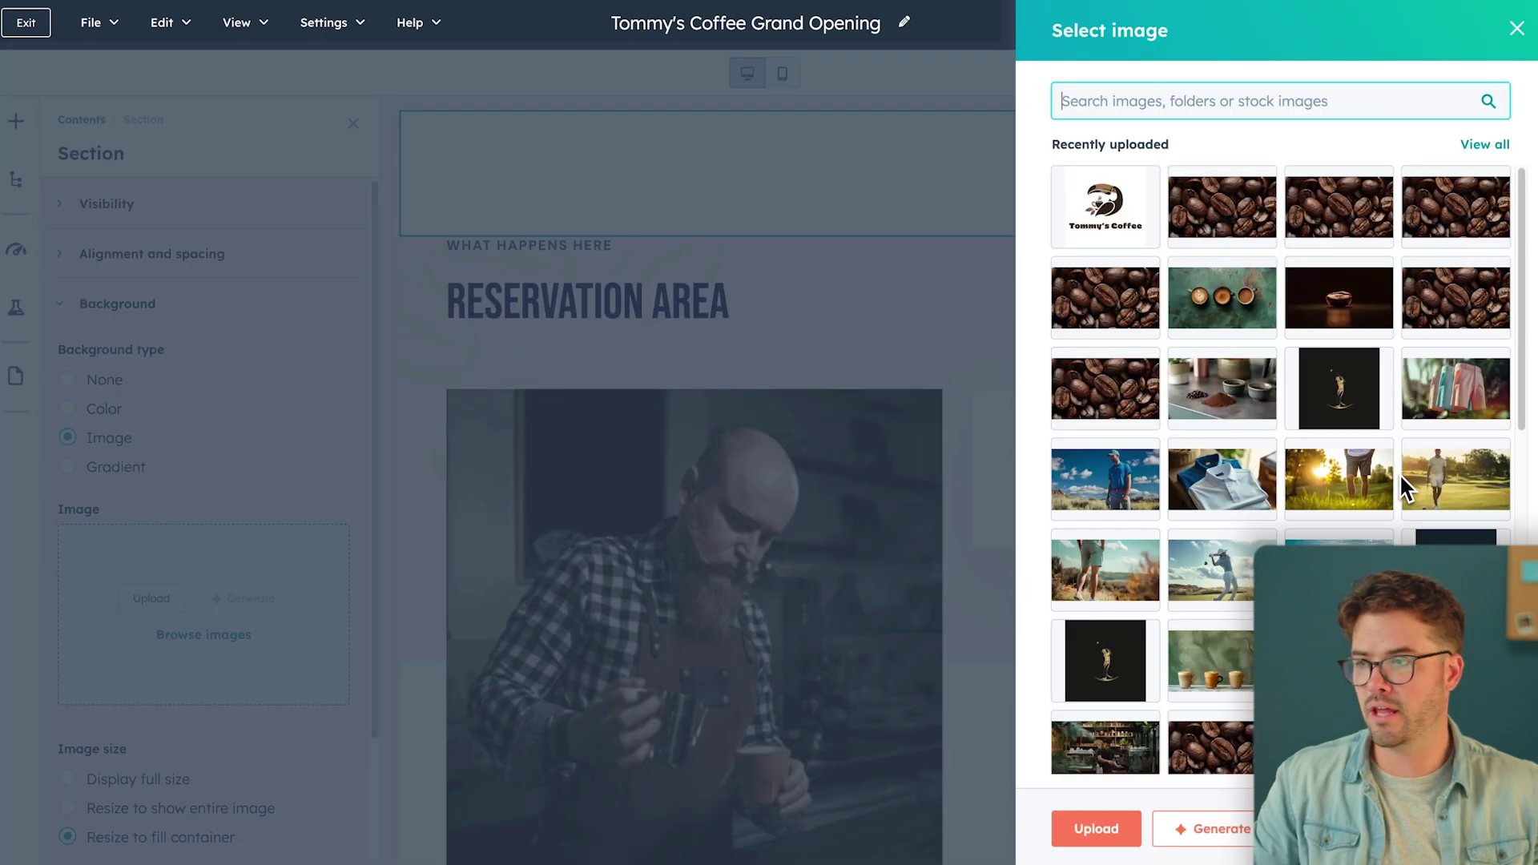
click(1339, 298)
Show the theme's ready-made sections in the Add panel.
mouse_move(169, 714)
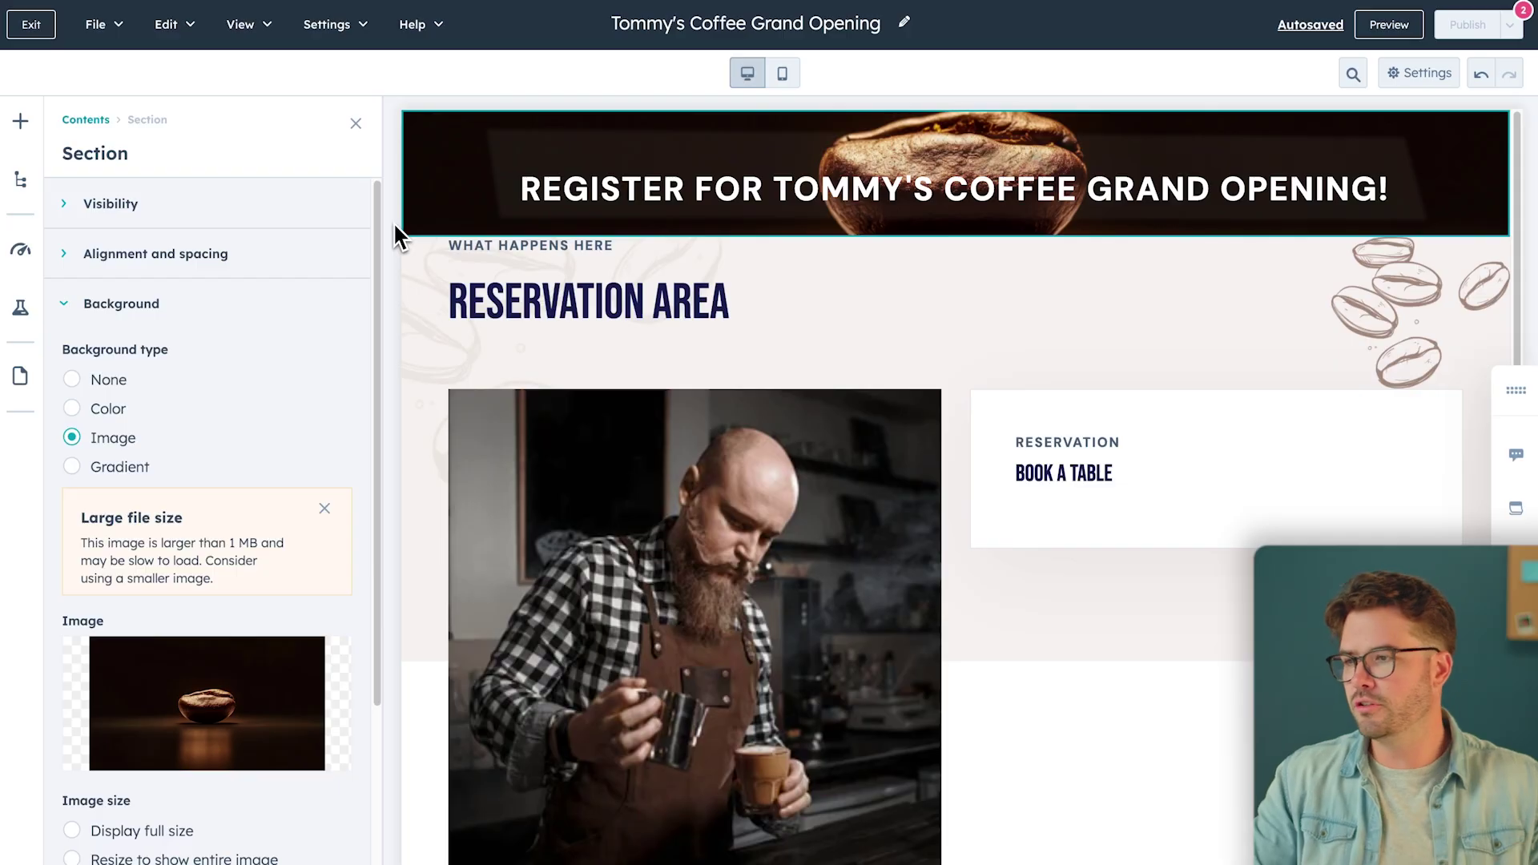
click(22, 122)
click(212, 227)
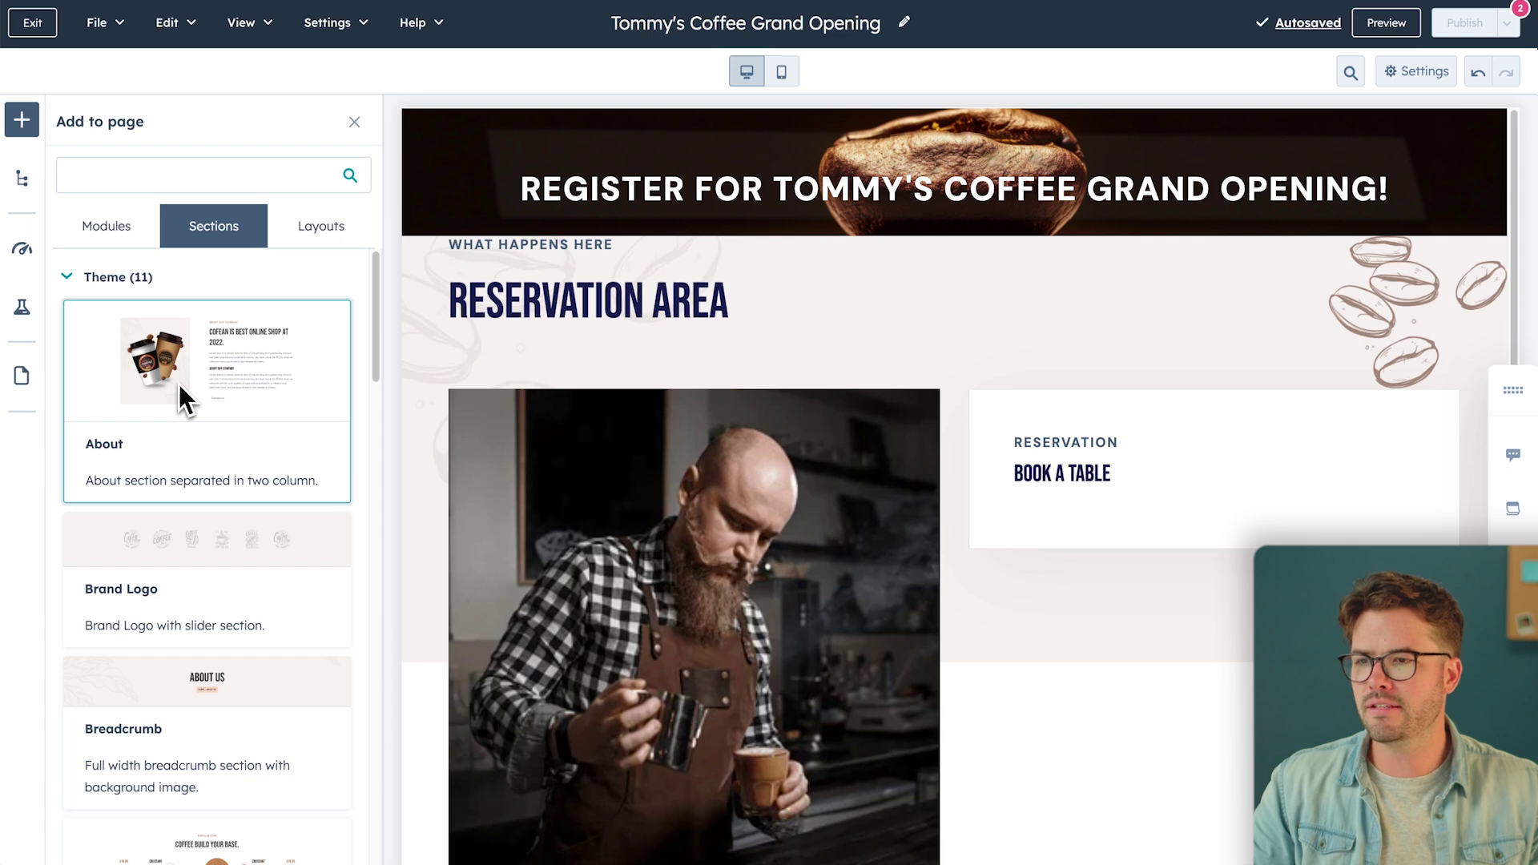
Place the theme's About section below the heading and delete its ABOUT OUR COMPANY subtitle.
drag(179, 384, 783, 293)
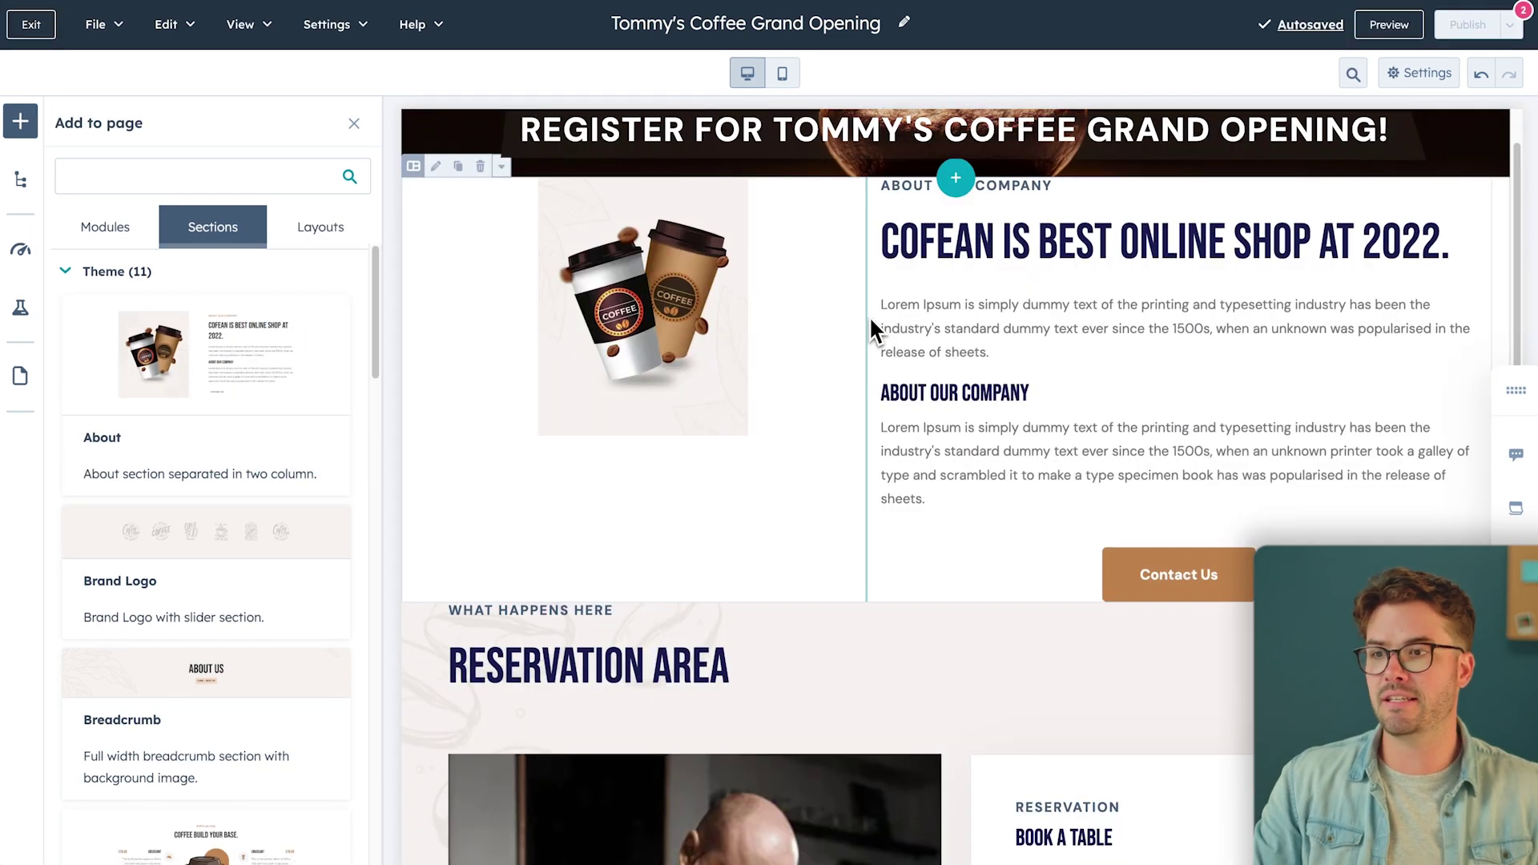
click(694, 247)
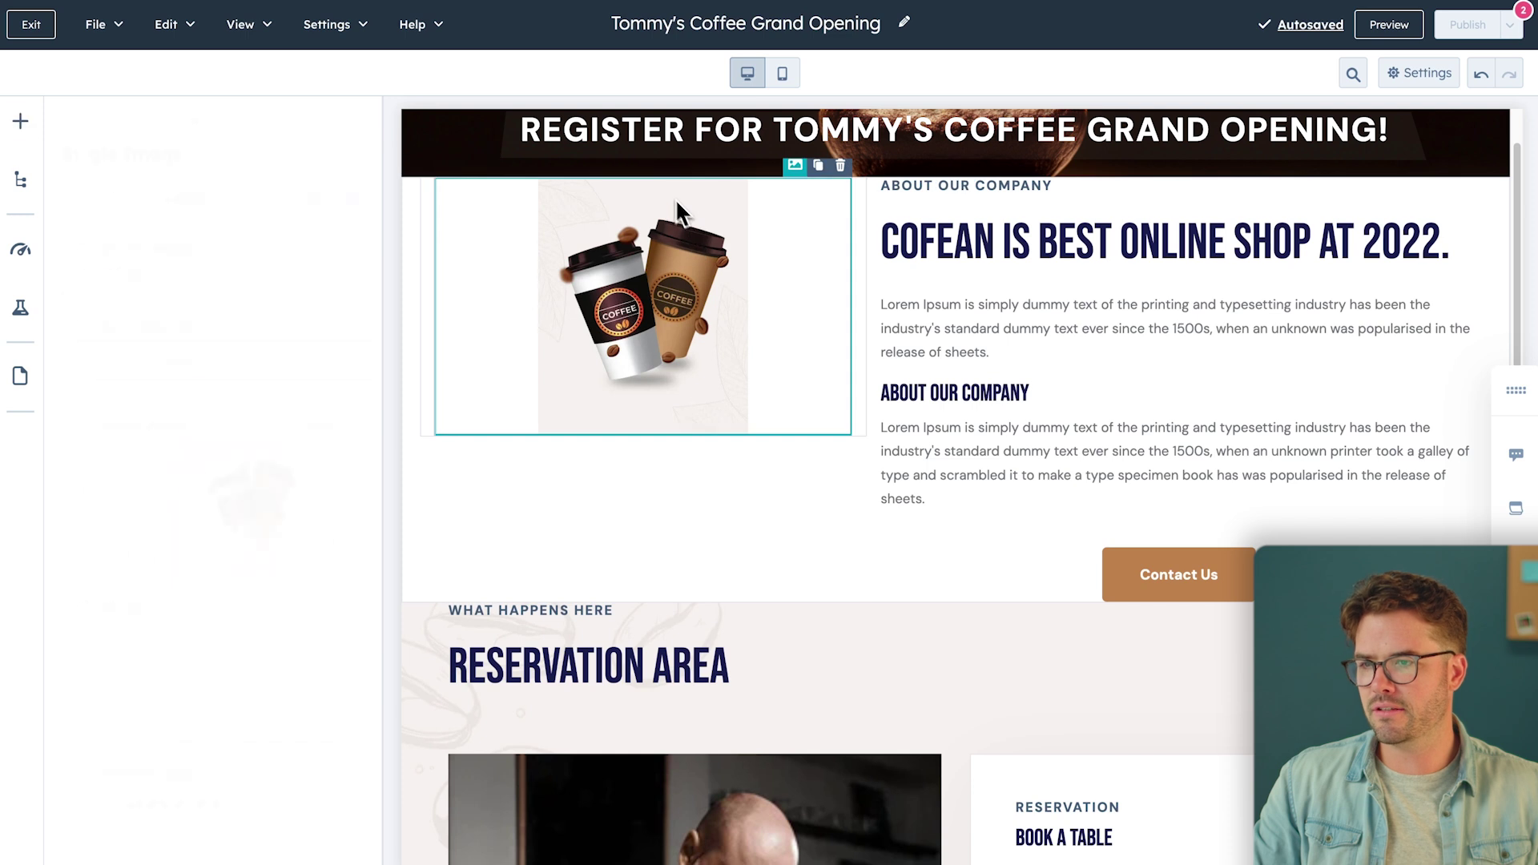
click(906, 241)
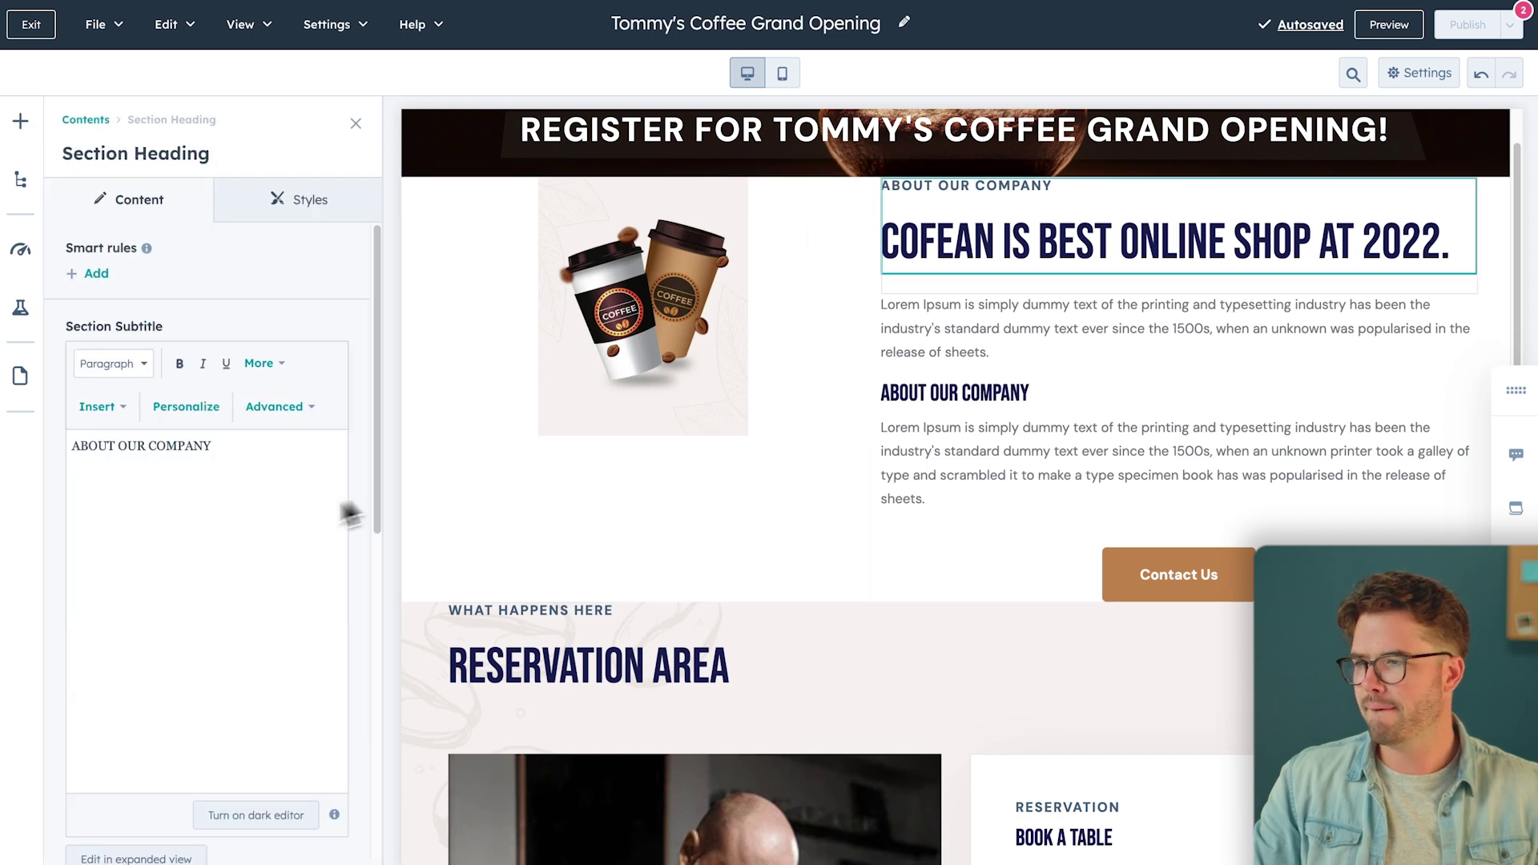
key(BackSpace)
Paste the exclusive-event headline over the title, set it to 36px non-italic, add a blank line above.
scroll(176, 513, down, 6)
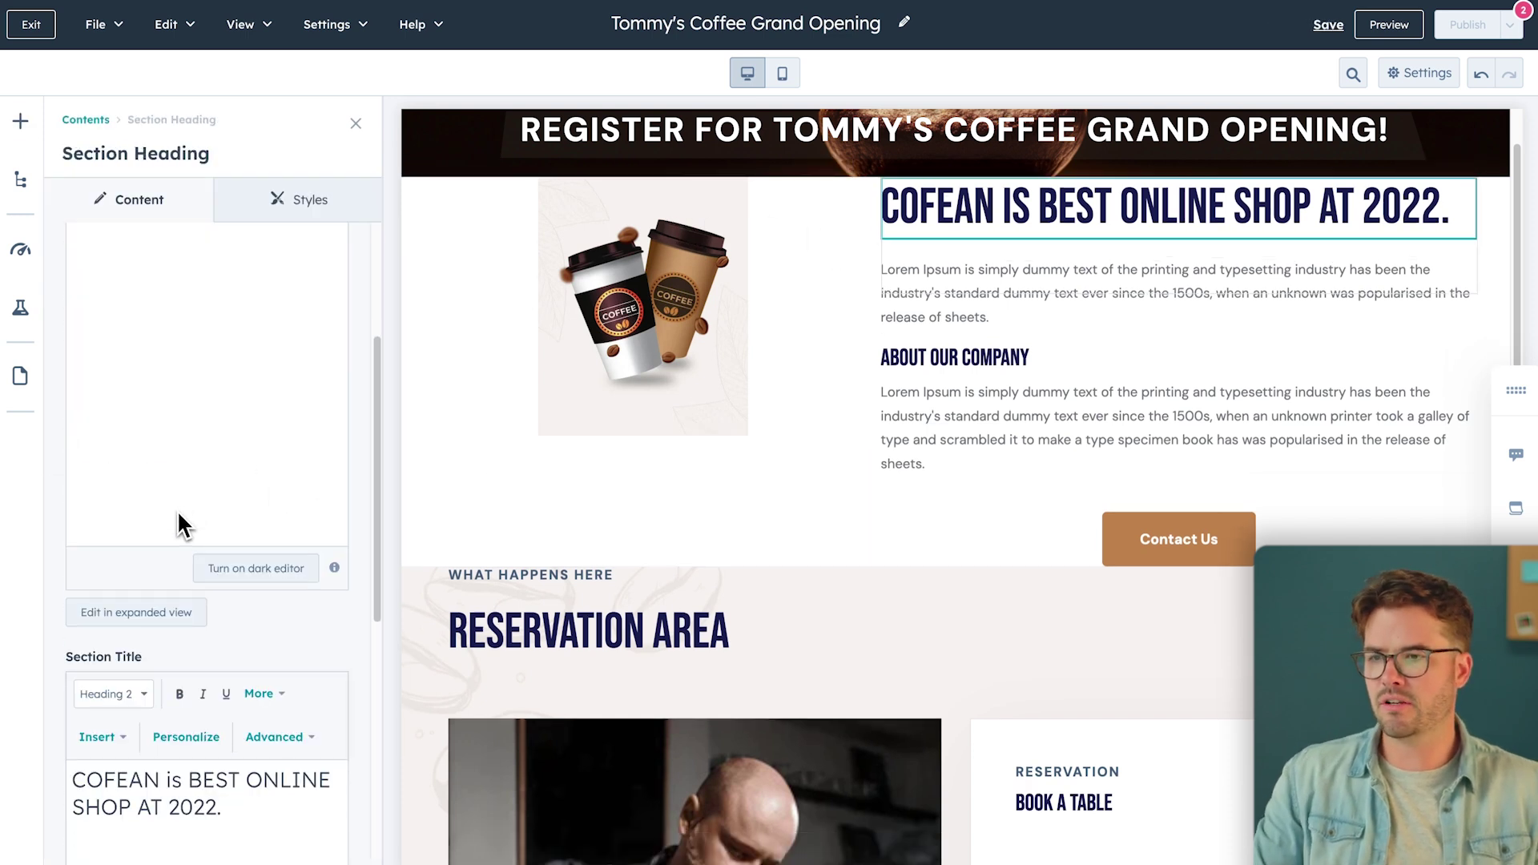
drag(255, 633, 48, 561)
text(Join us for an exclusive event and claim your complimentary pack of coffee beans!)
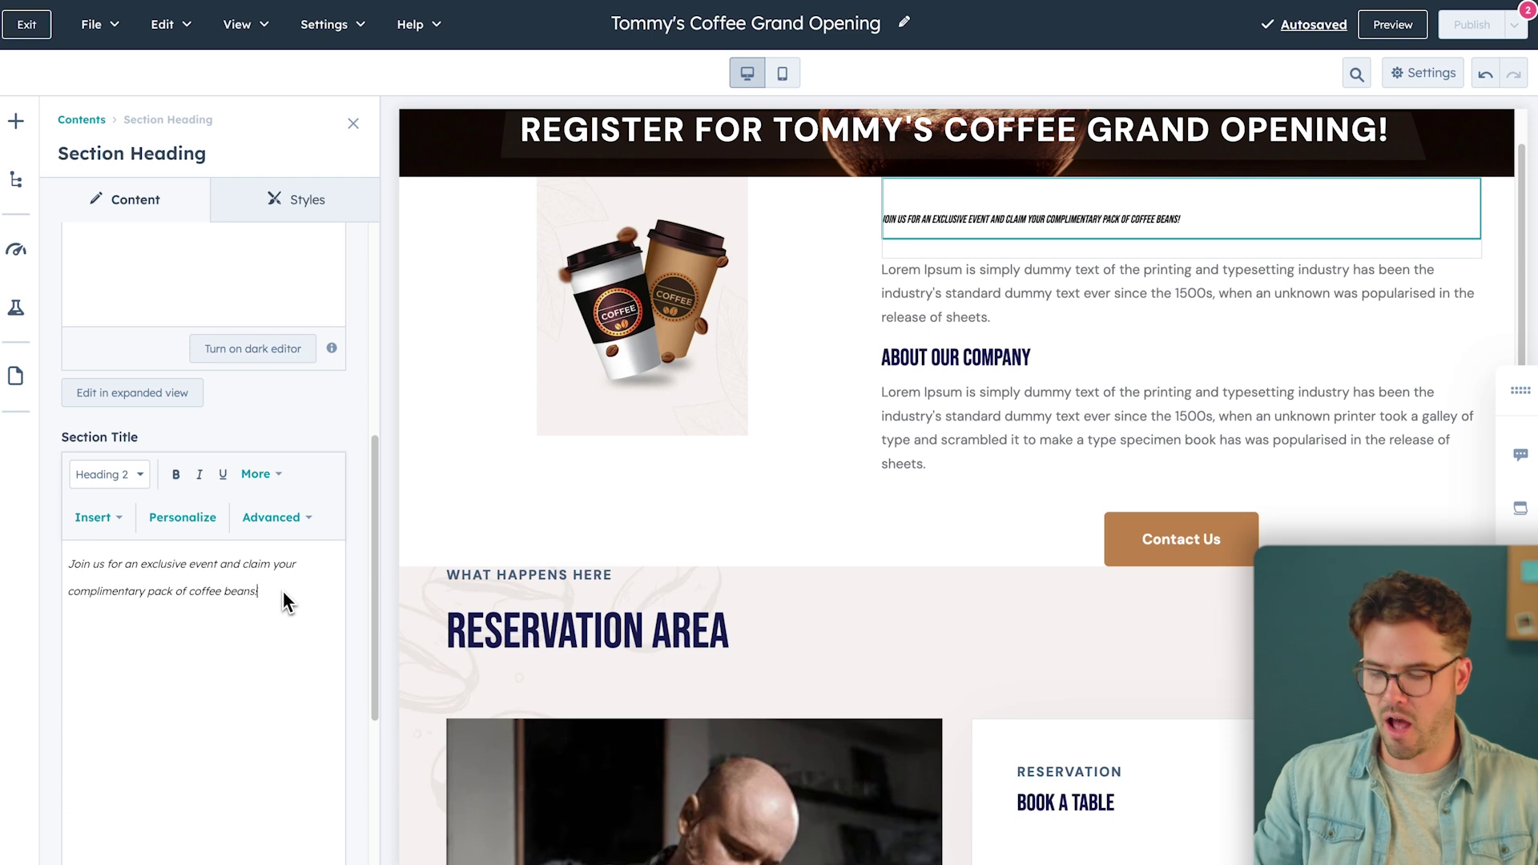
drag(282, 591, 40, 559)
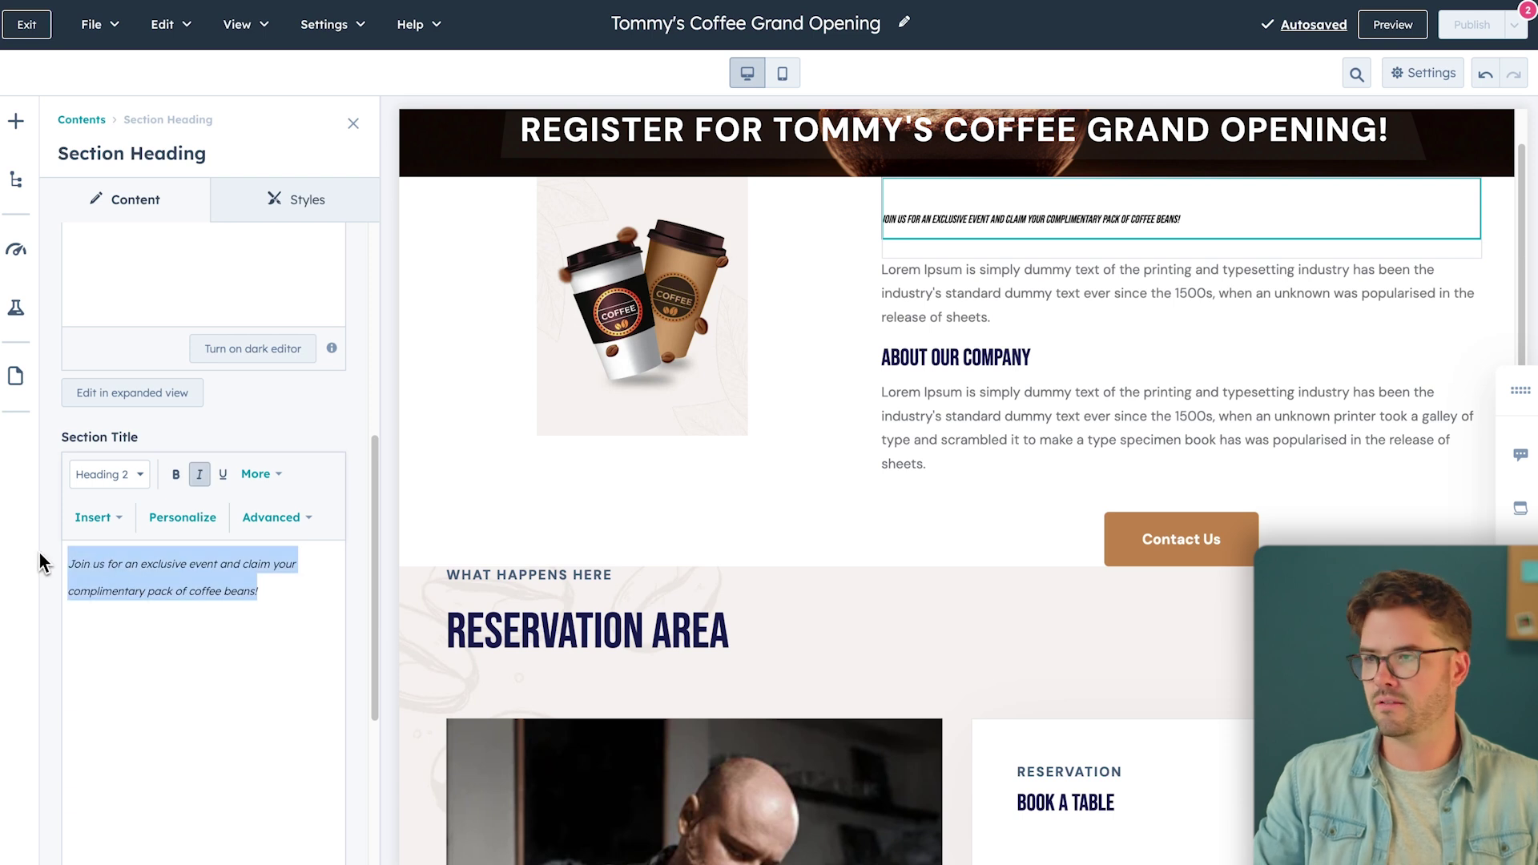
click(276, 480)
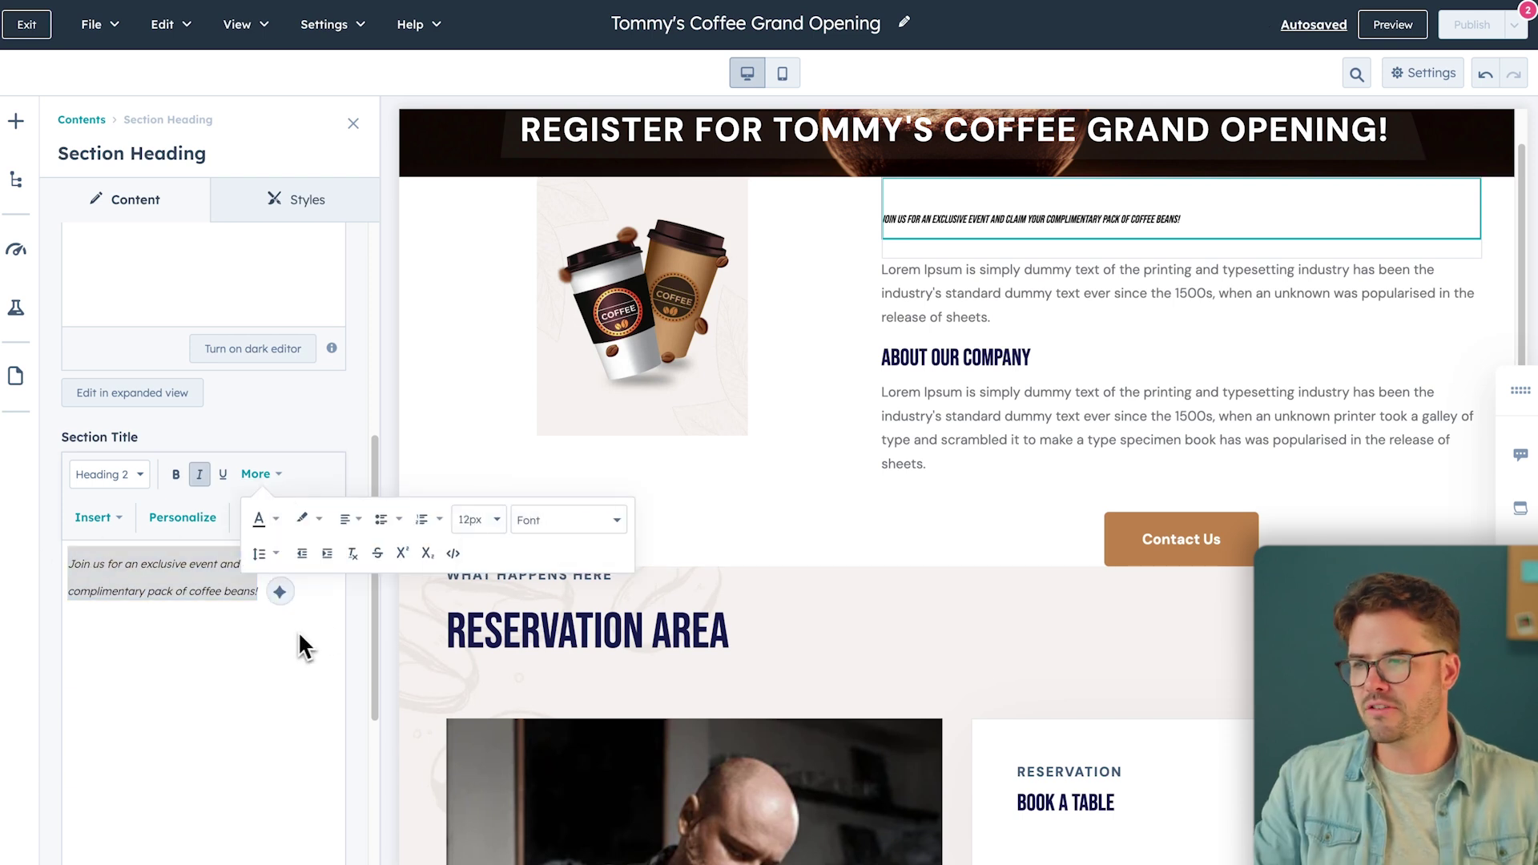
click(482, 521)
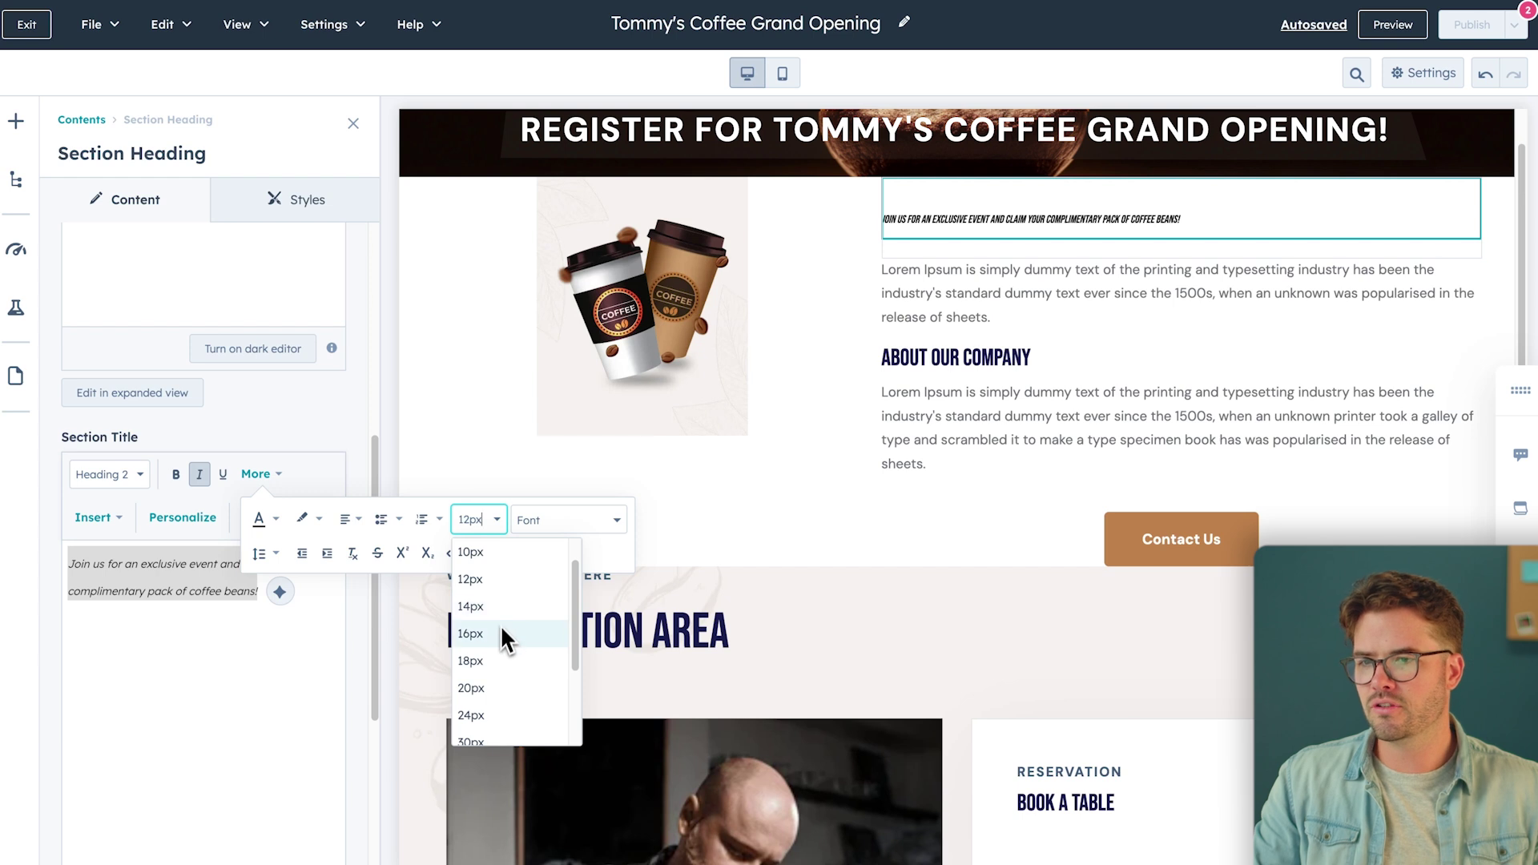
click(473, 662)
click(495, 522)
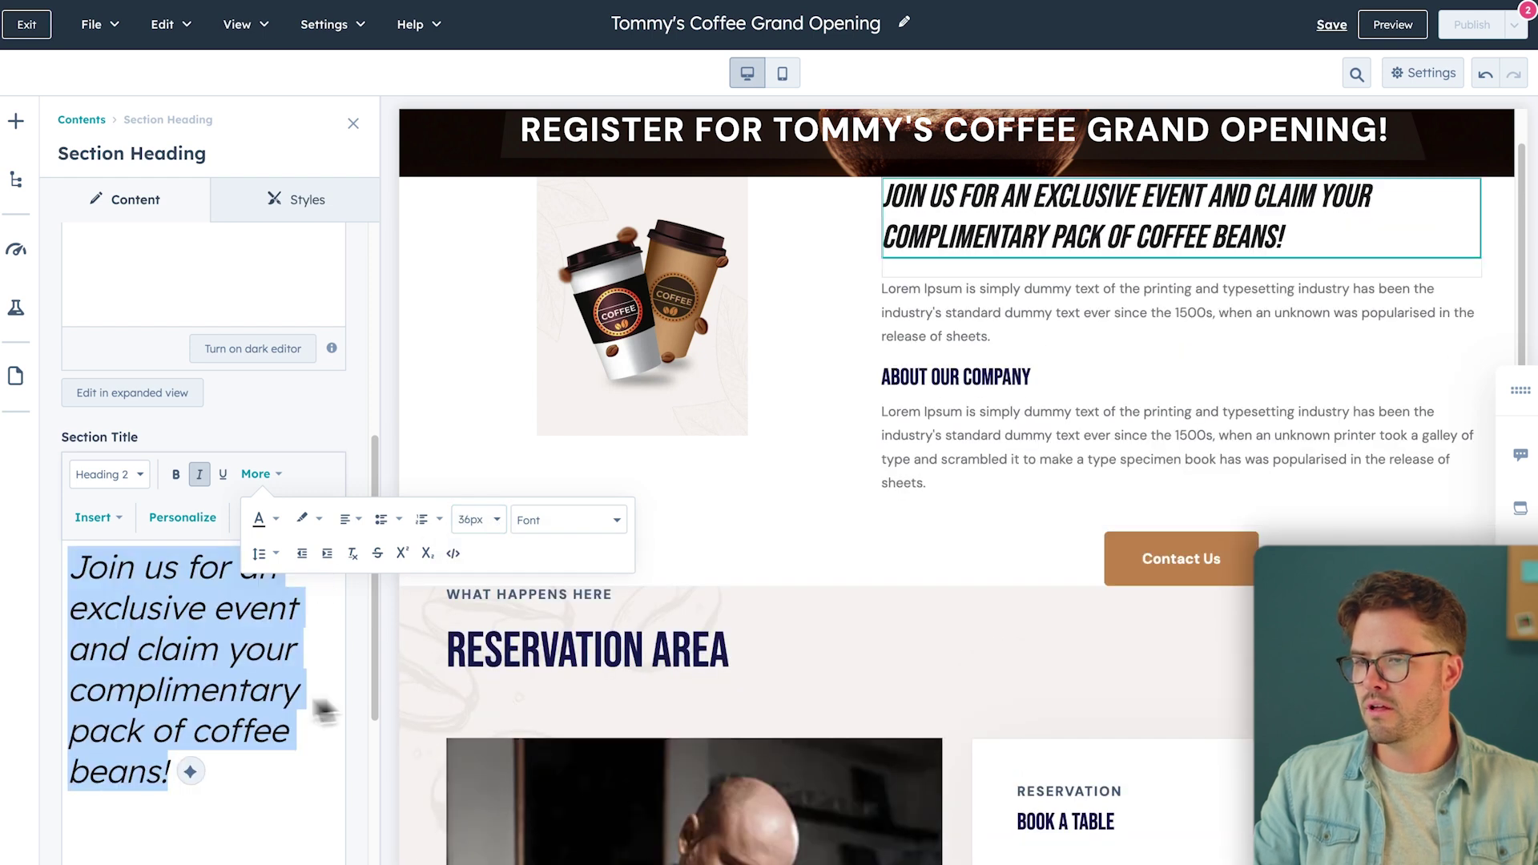
click(201, 479)
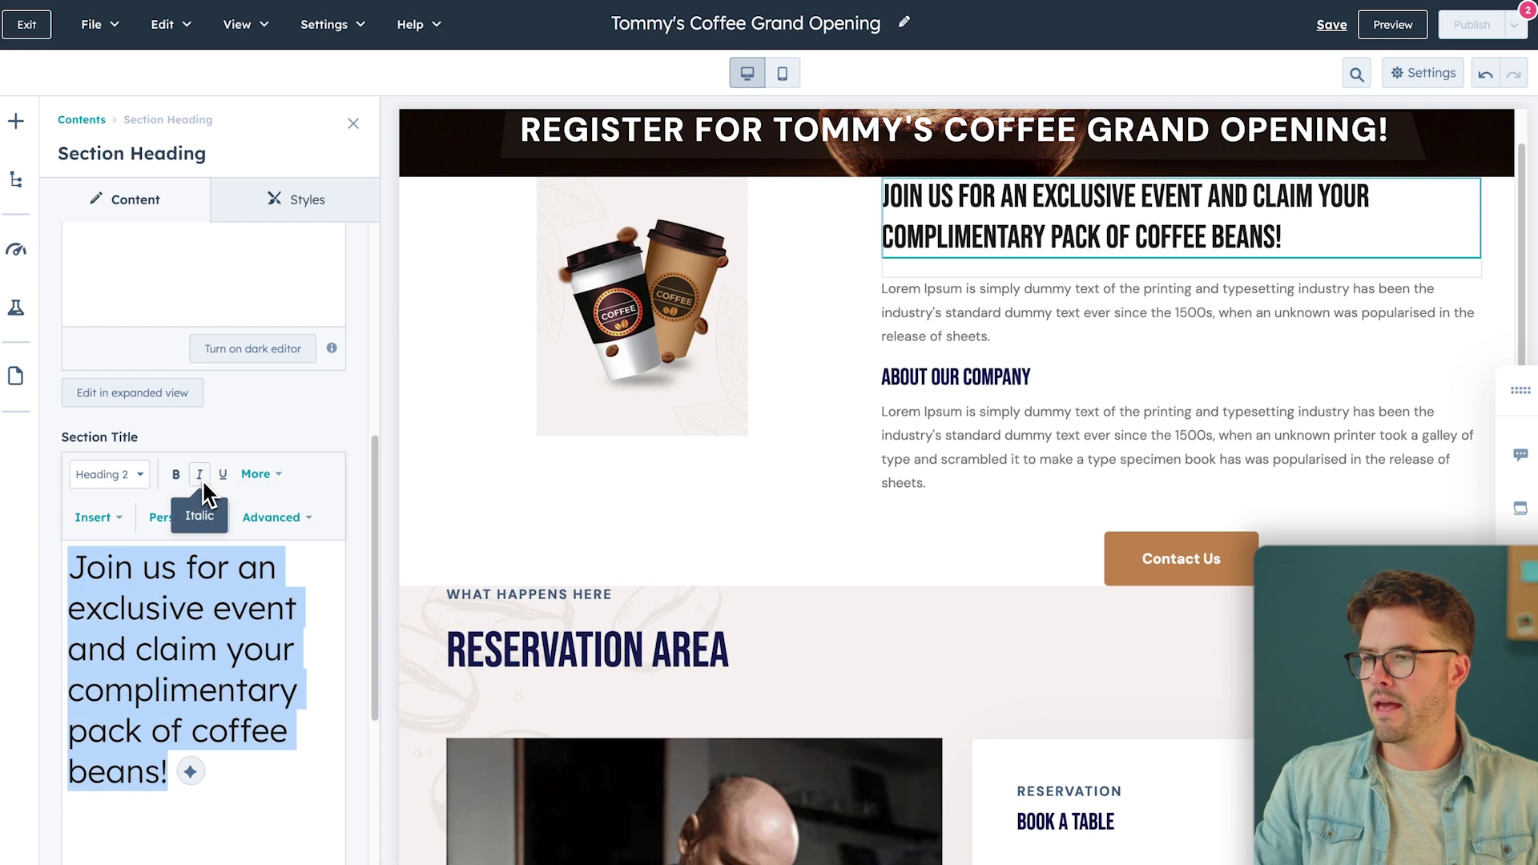
click(69, 584)
key(Return)
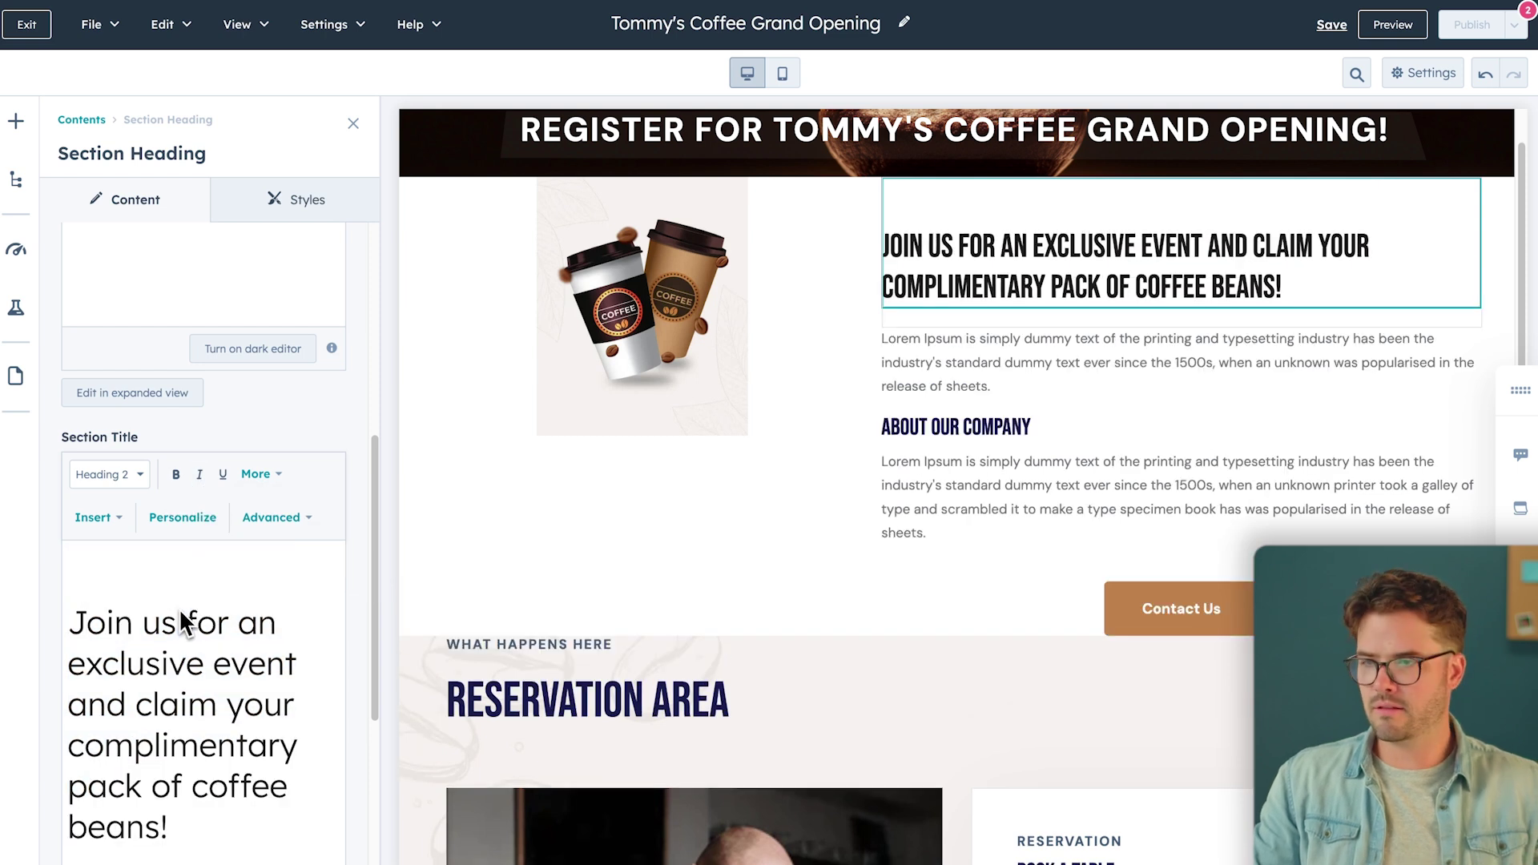
Replace both Lorem Ipsum paragraphs with the event intro and bullets, then select the ABOUT OUR COMPANY subheading.
click(987, 442)
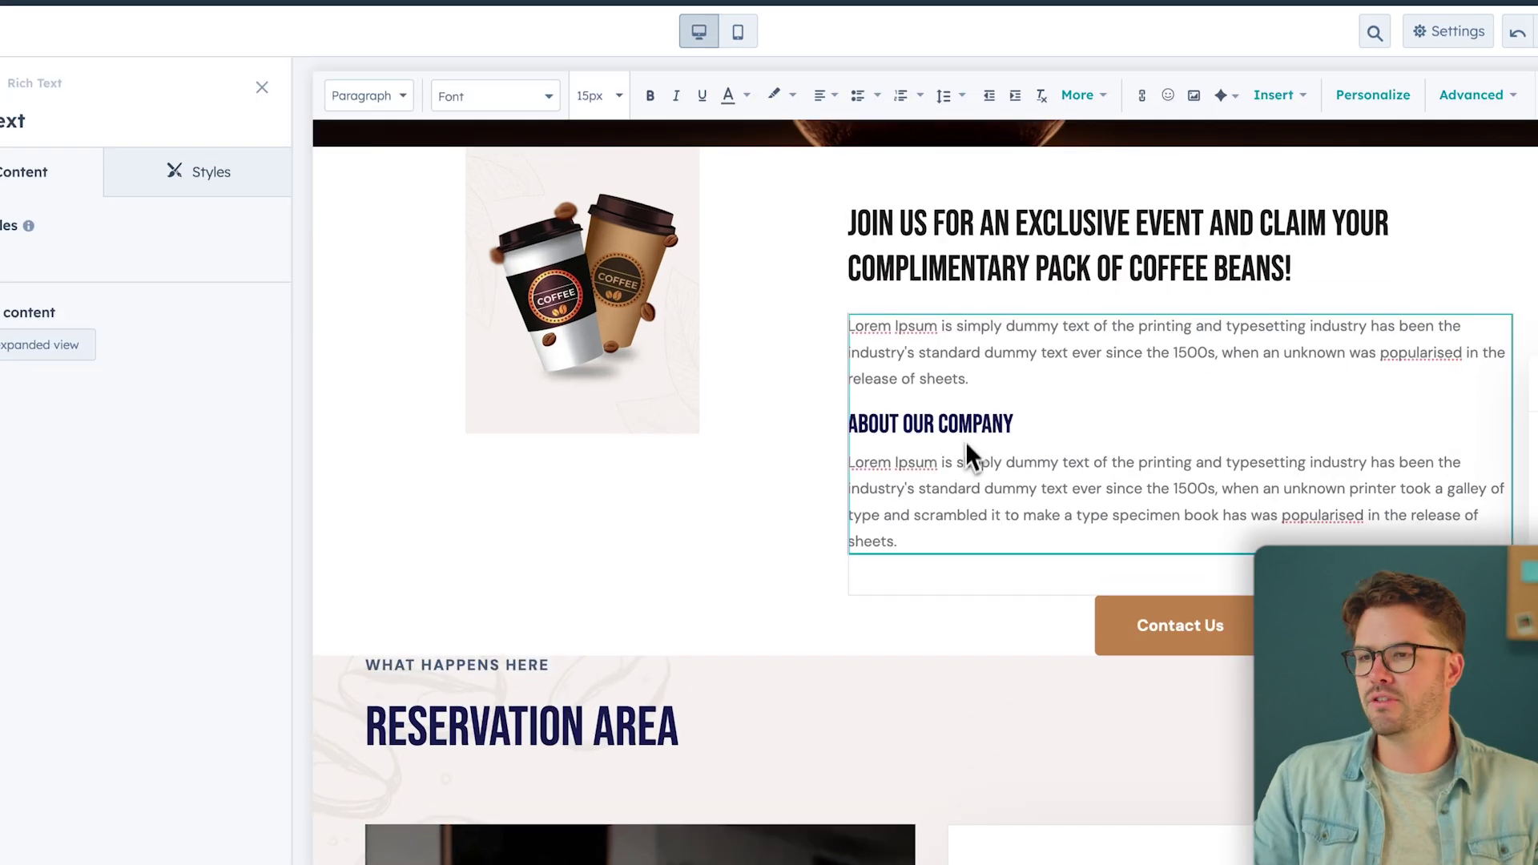
drag(971, 379, 831, 320)
key(BackSpace)
text(Indulge in a day of exceptional coffee and refined company. Here's what awaits you at our grand opening: A complimentary pack of our coffee beans Live tastings A chance to win a gift basket Simply fill out the form below to reserve your place and receive your complimentary pack of premium coffee beans.)
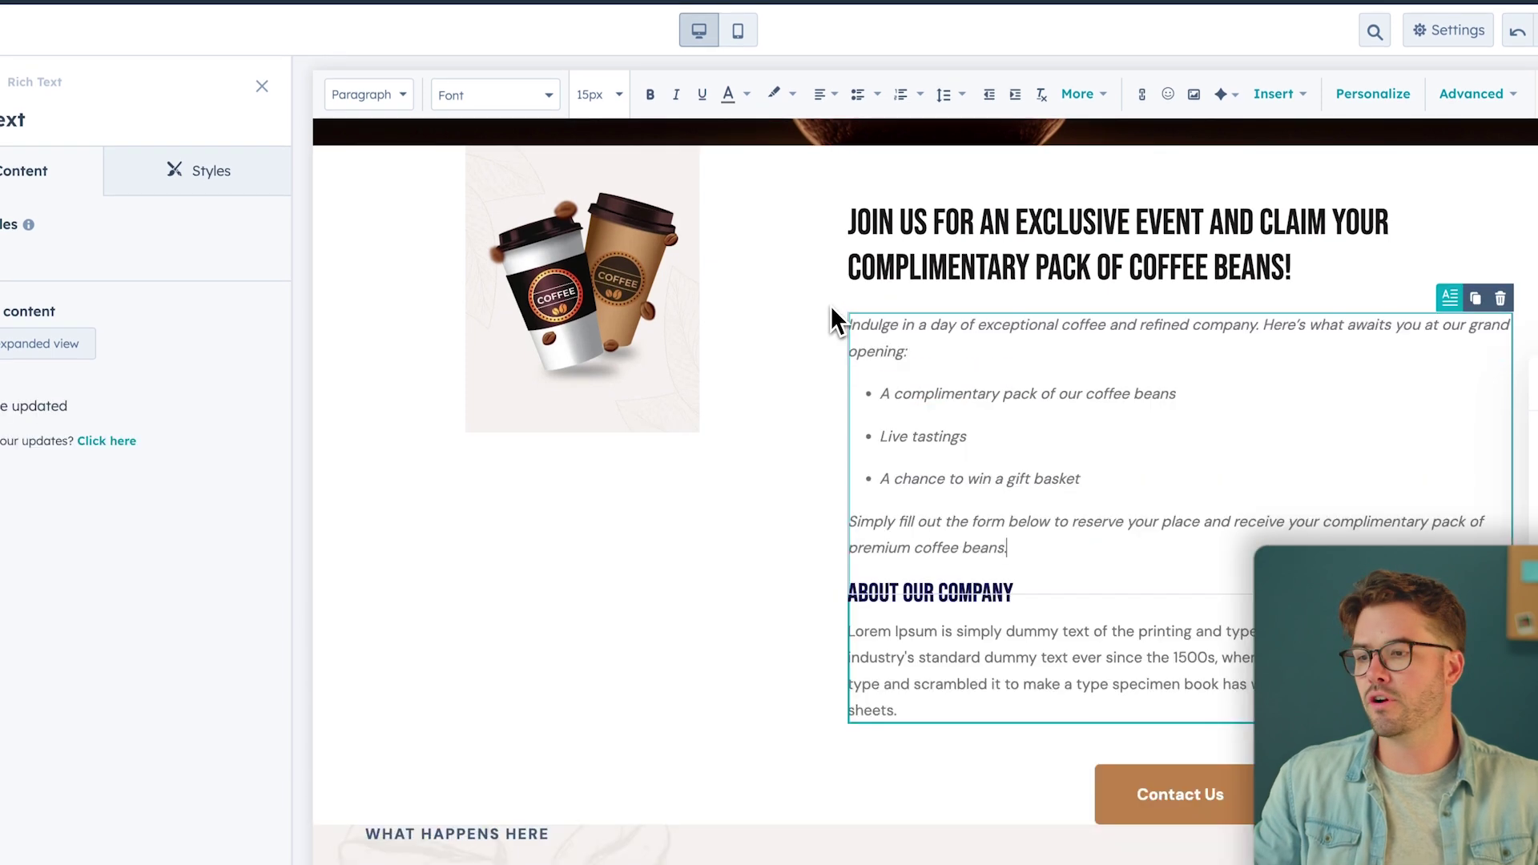
drag(906, 713, 820, 636)
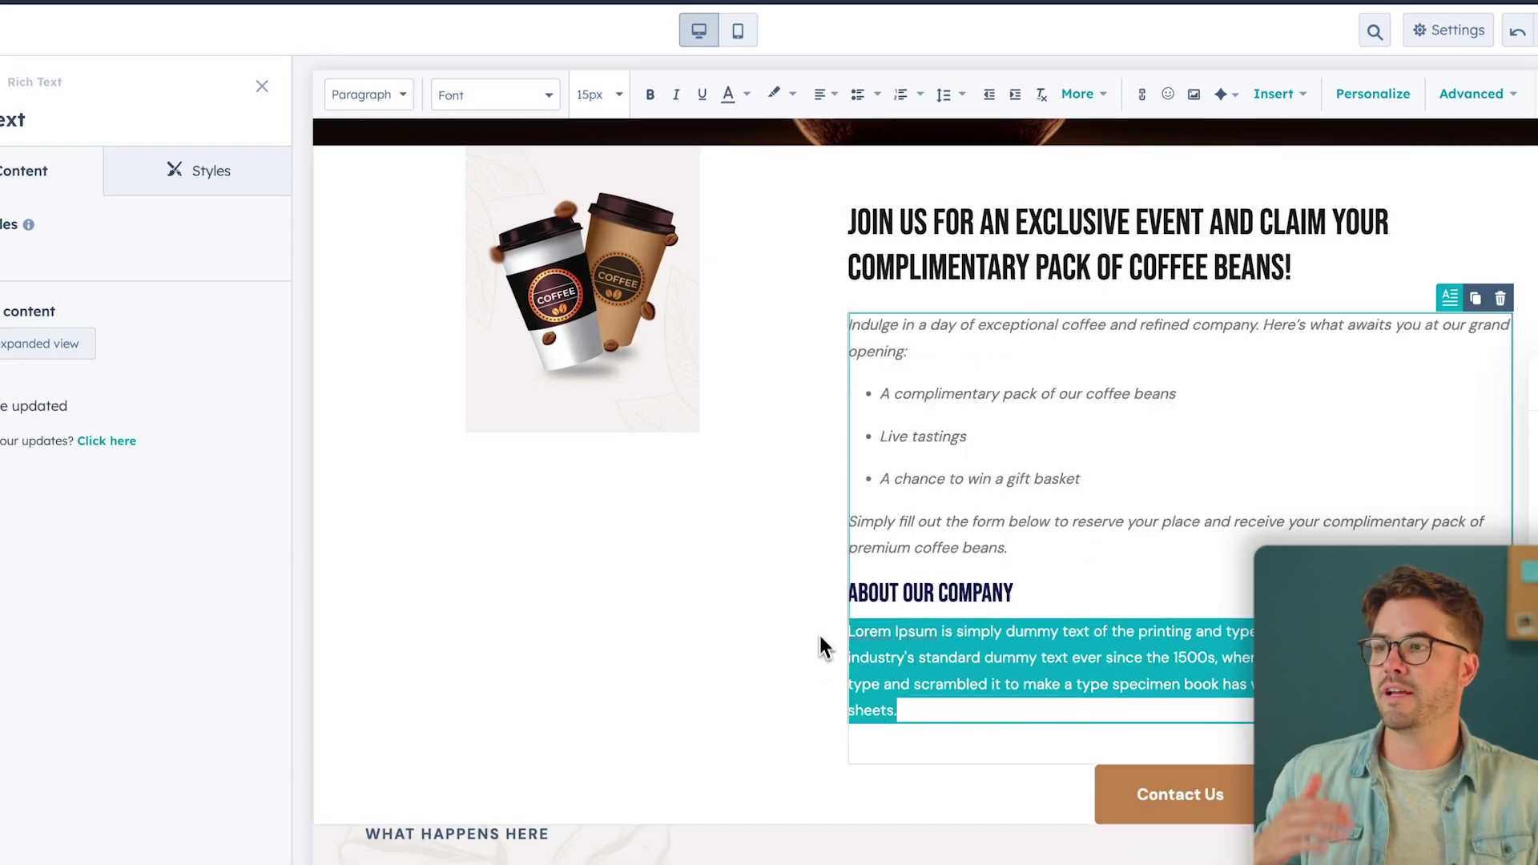
key(BackSpace)
drag(1016, 595, 859, 590)
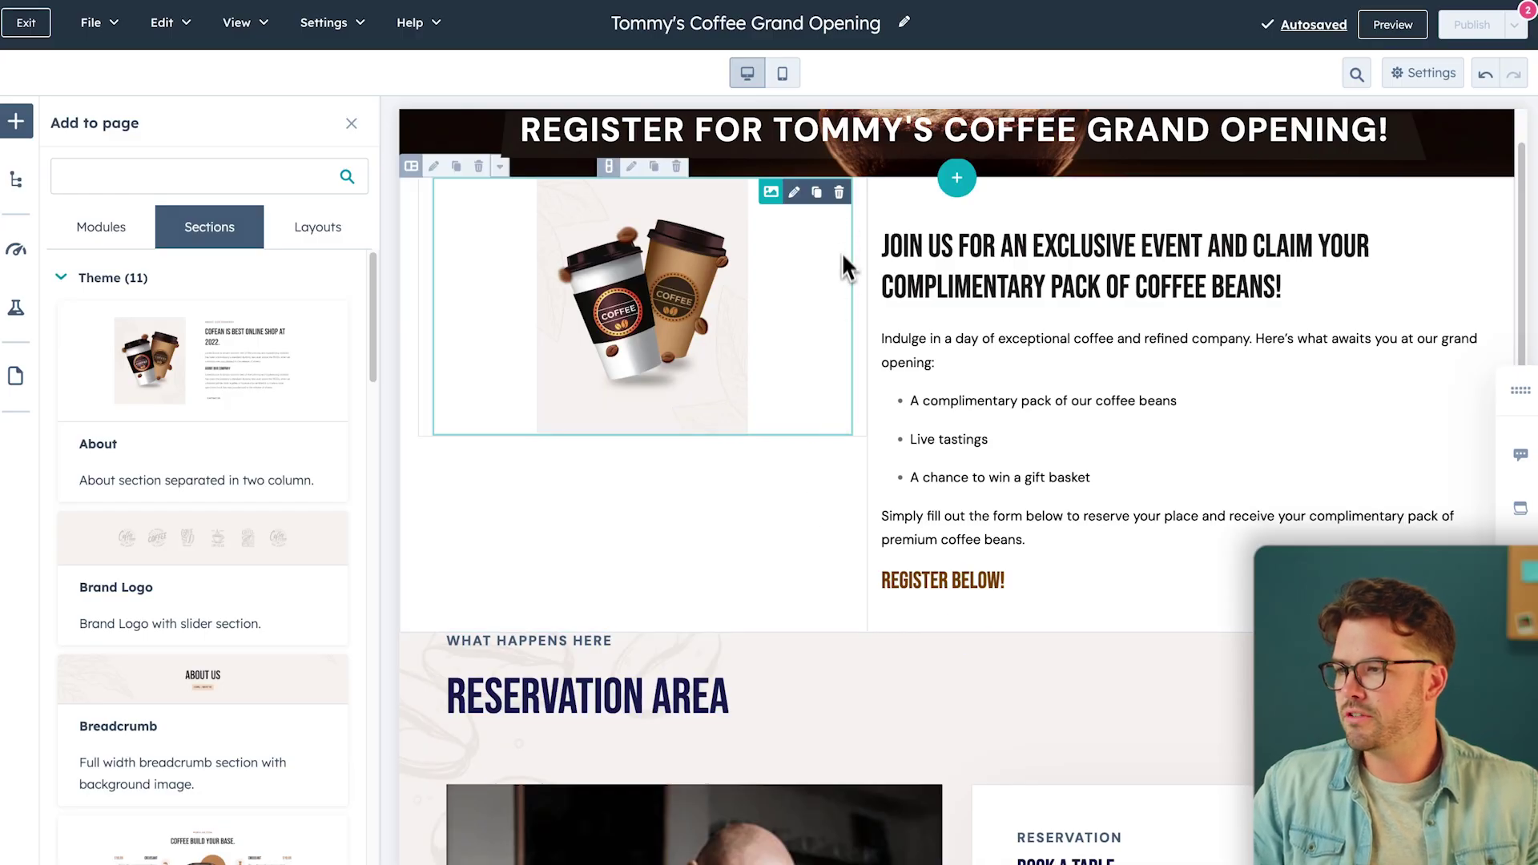
Replace the coffee cup image with an Image module showing the forest coffee-bag photo.
click(839, 192)
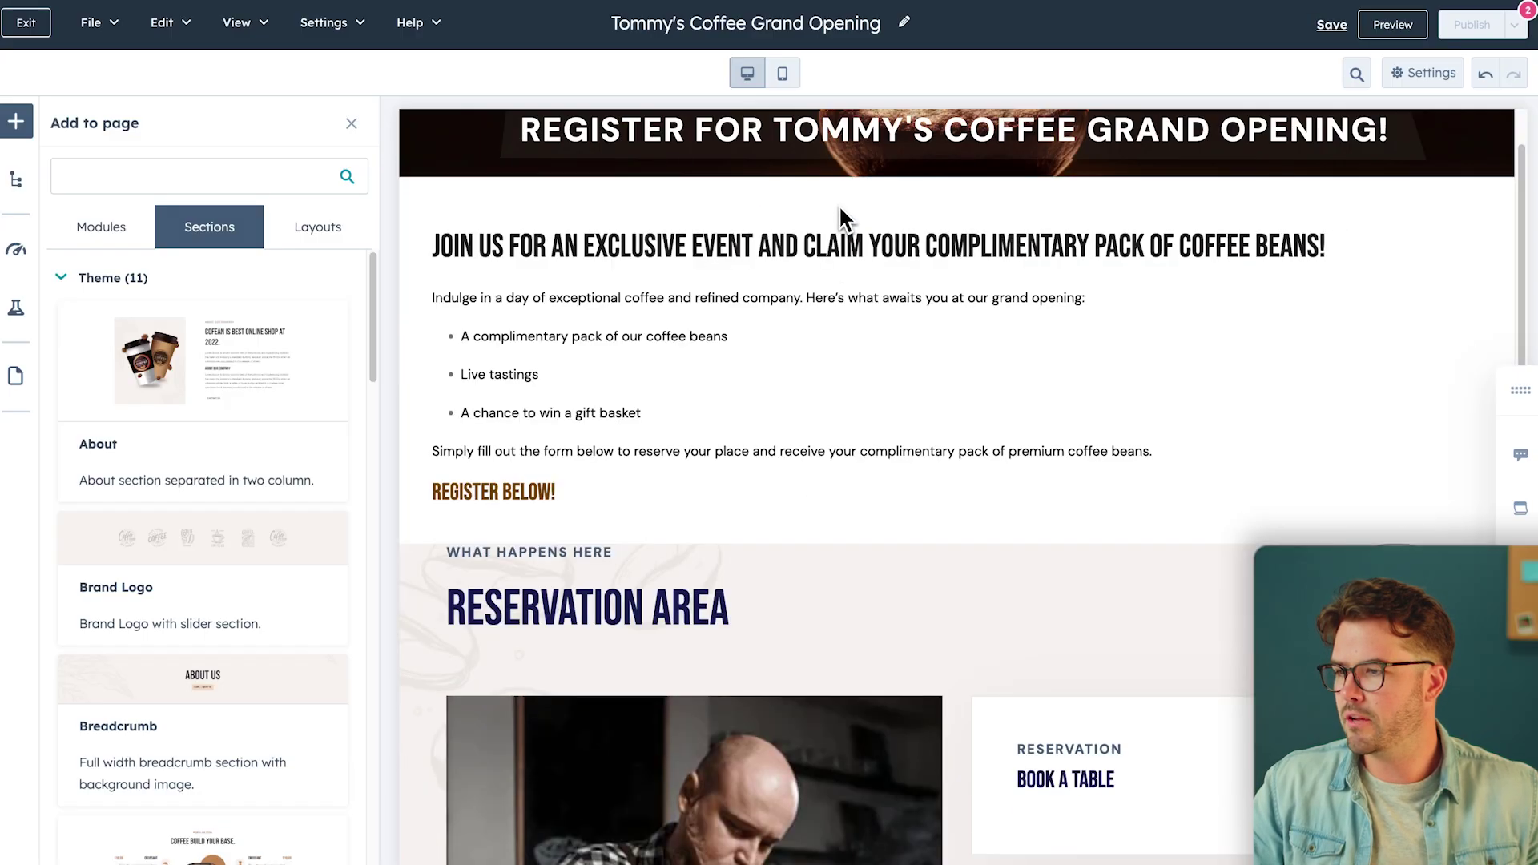
click(76, 226)
scroll(262, 591, down, 10)
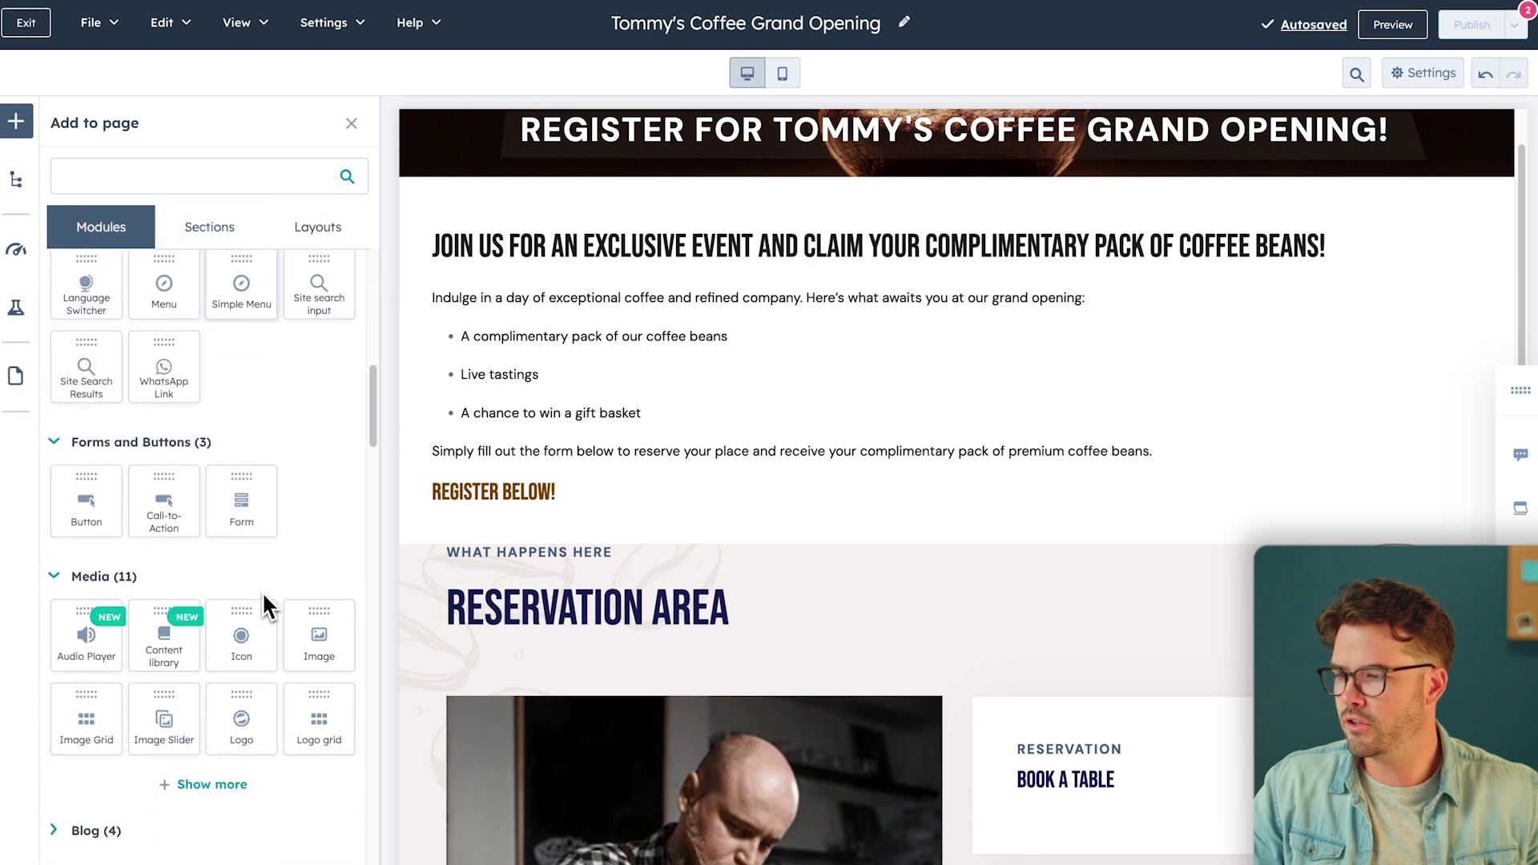
scroll(262, 591, down, 3)
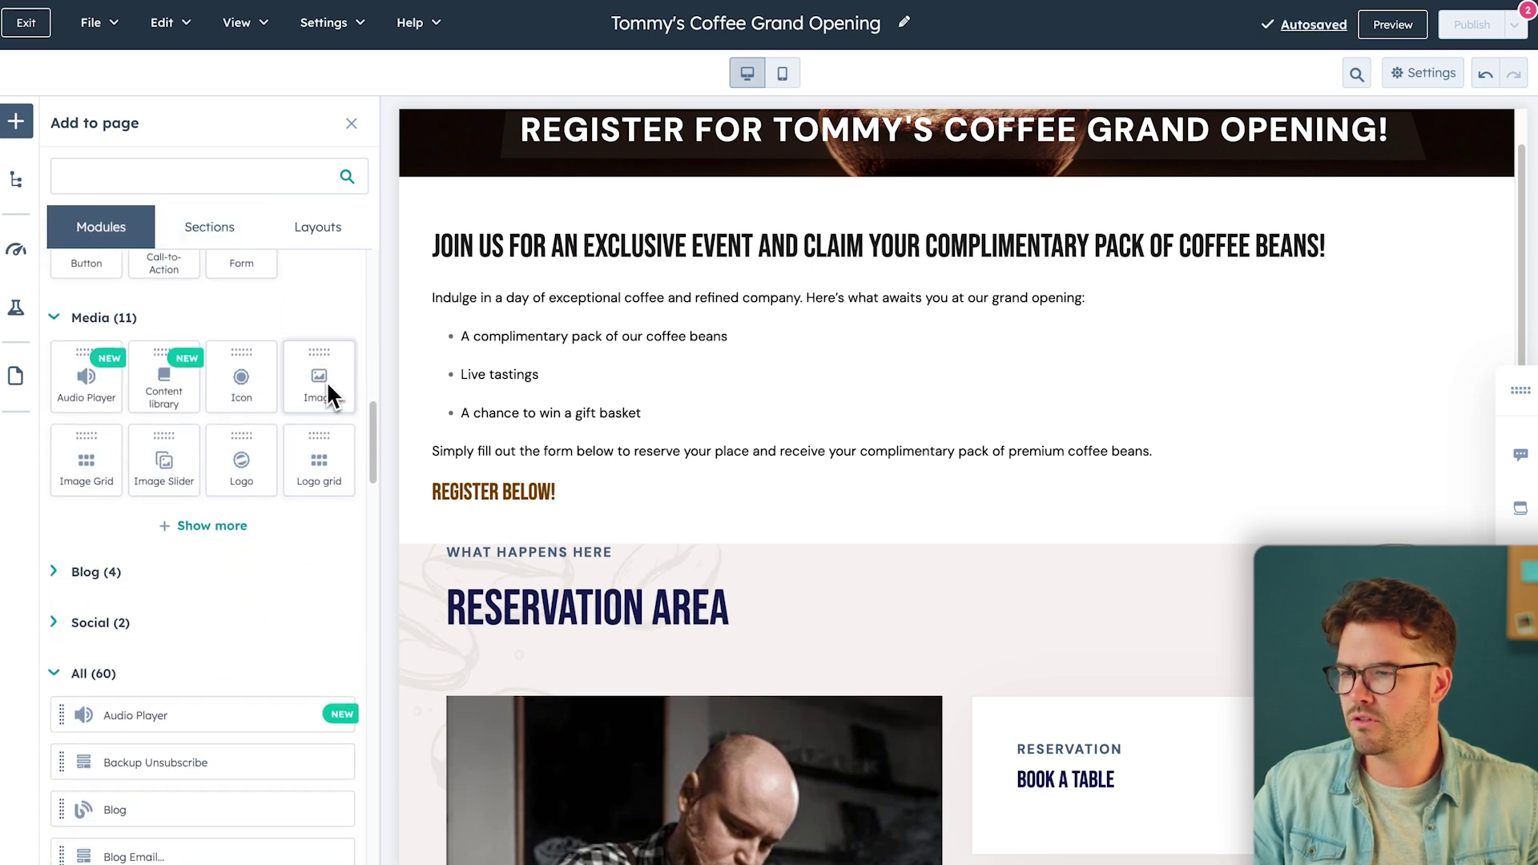
drag(319, 387, 447, 348)
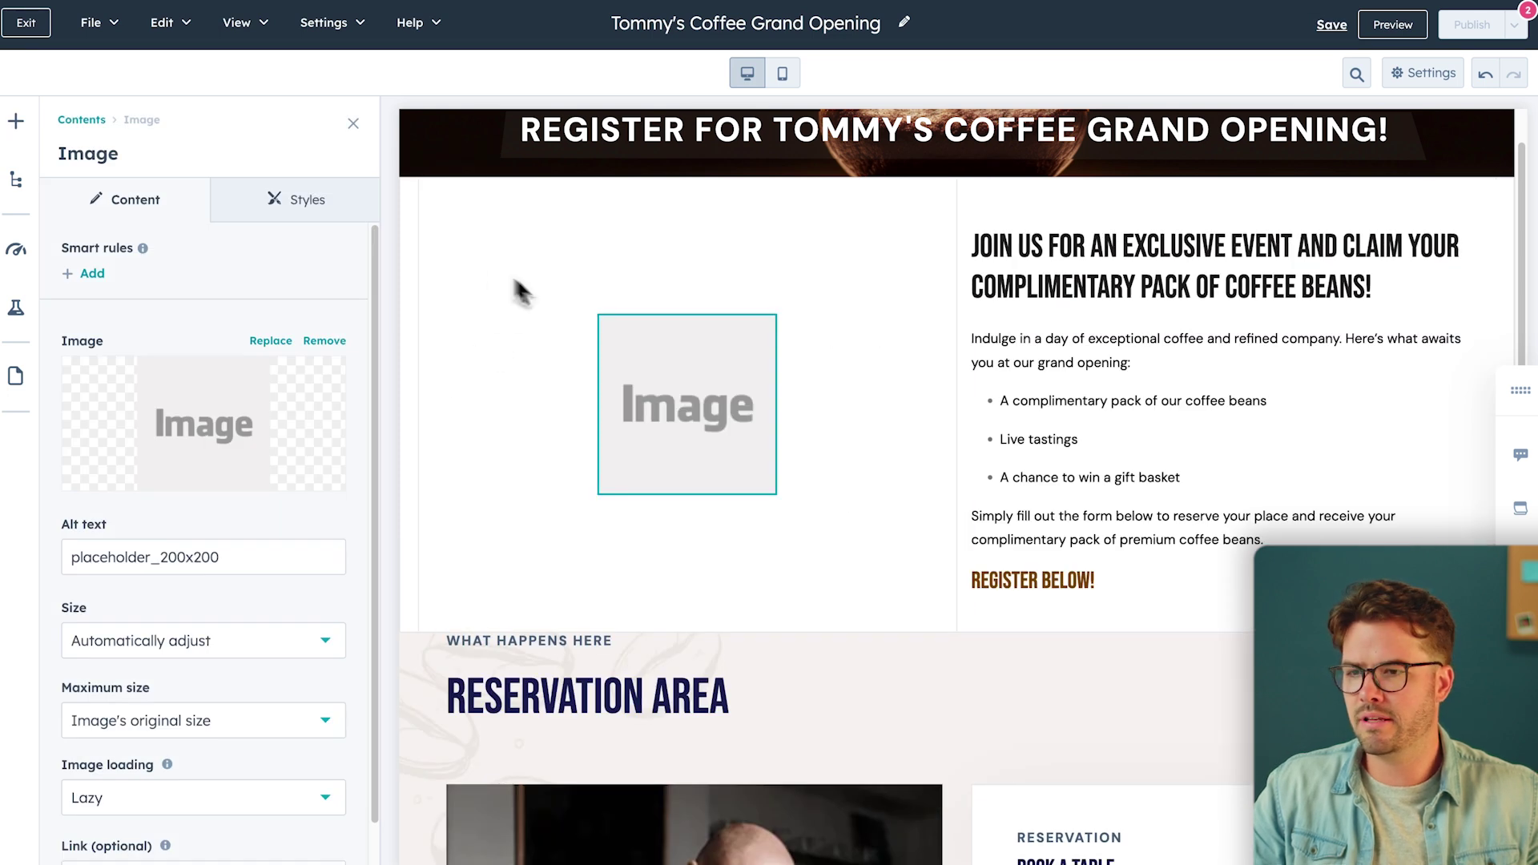
click(266, 339)
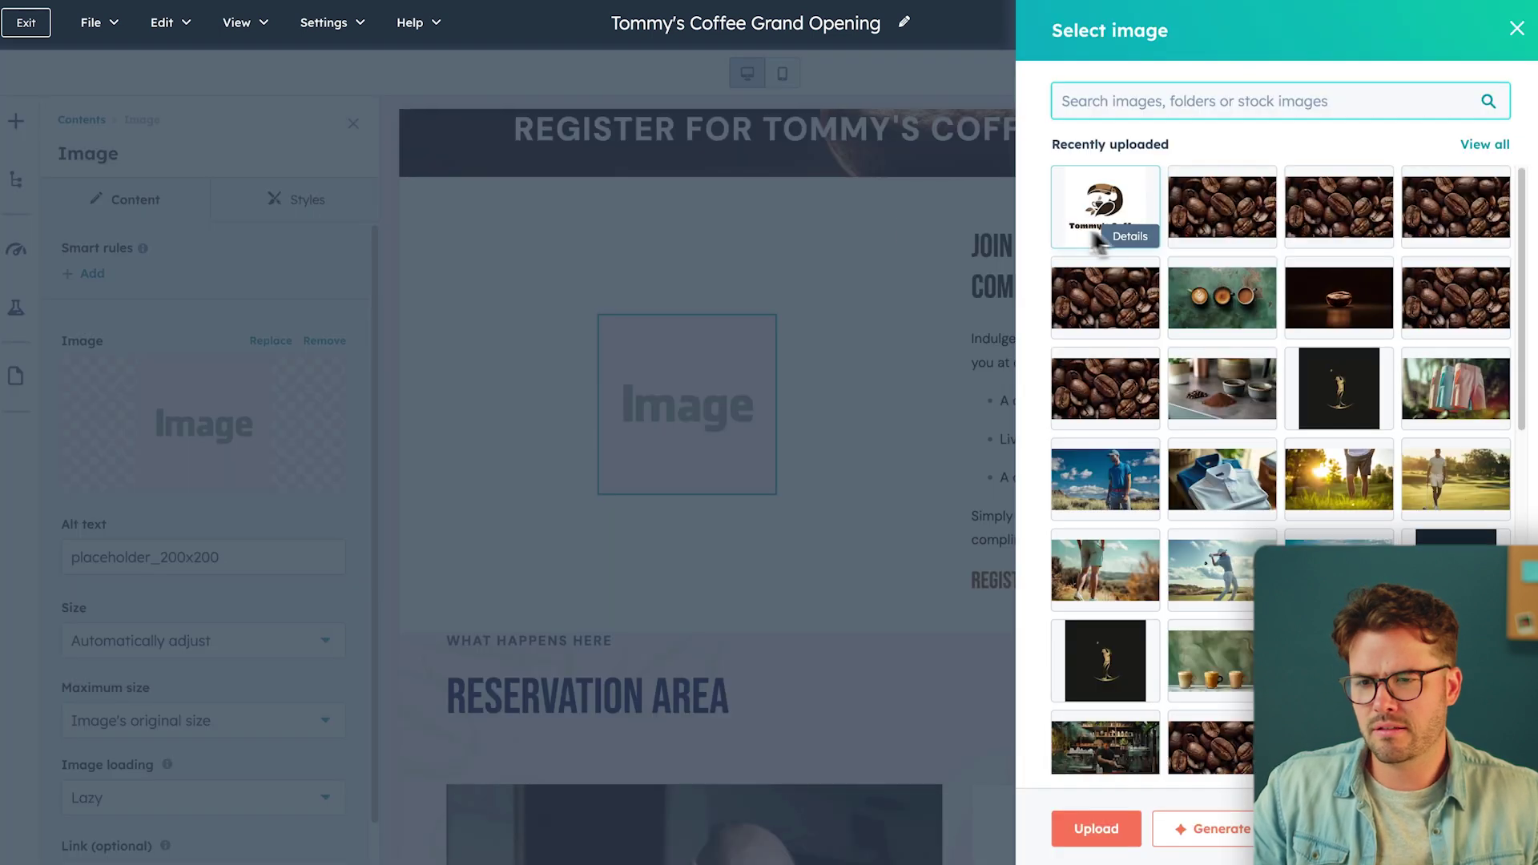
scroll(1282, 400, down, 5)
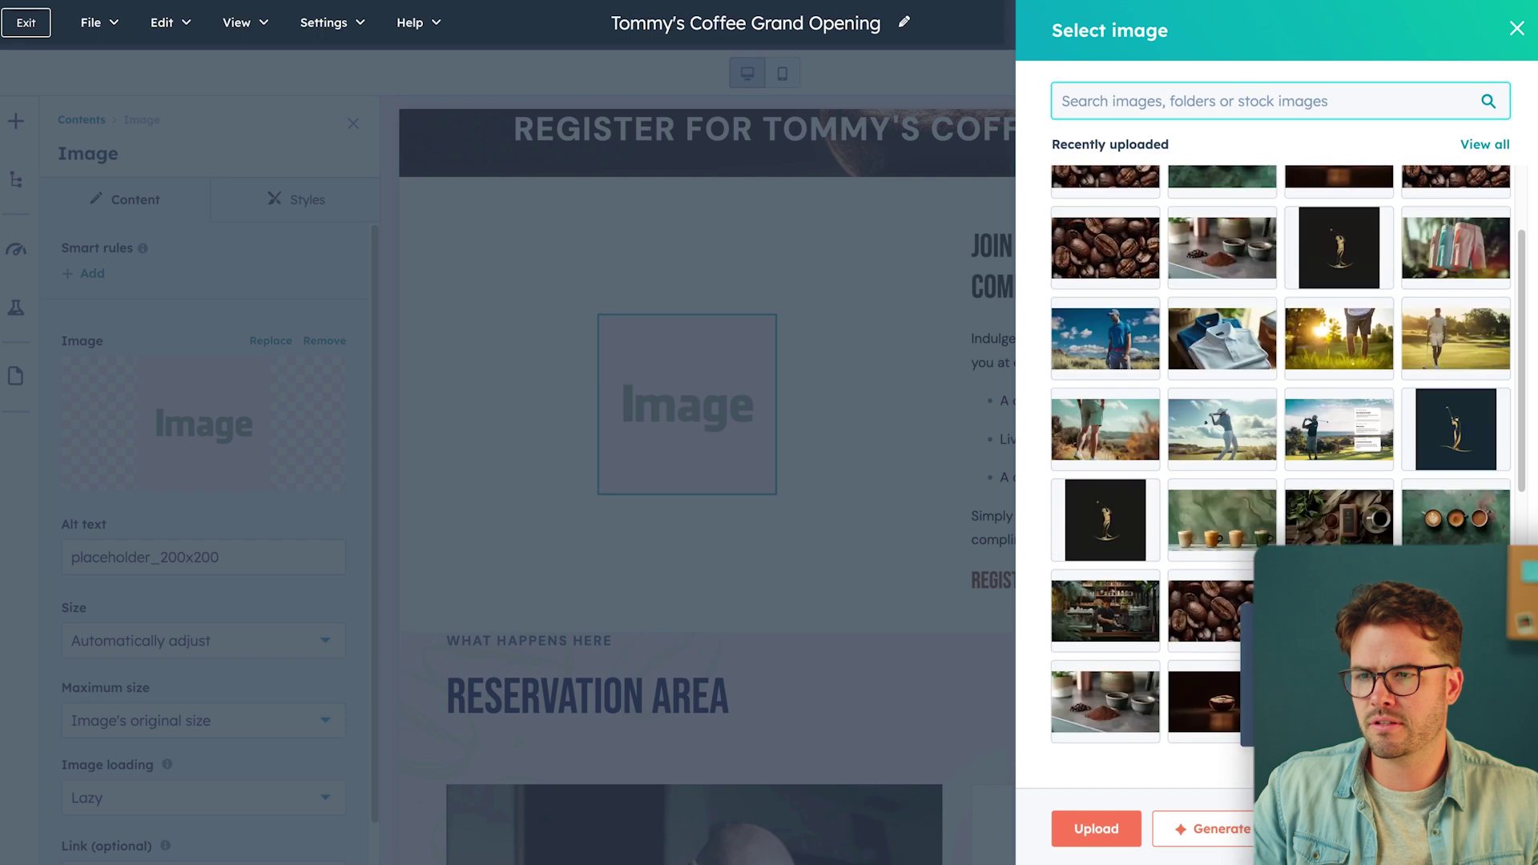
click(1425, 505)
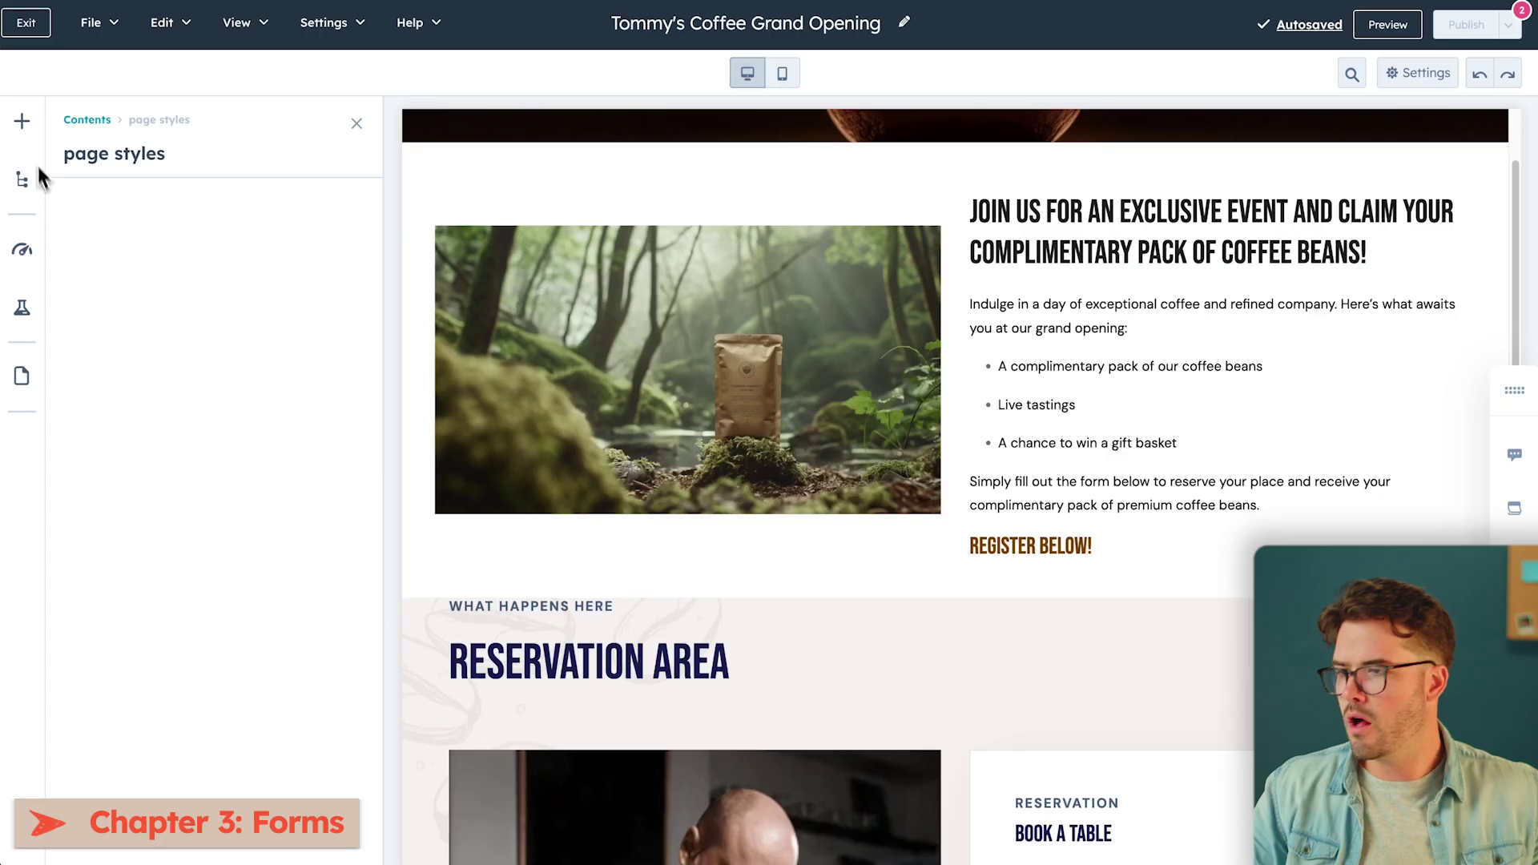
Drop a Form module under REGISTER BELOW! and choose the 'Tommy' Coffee Grand Opening' form.
click(22, 121)
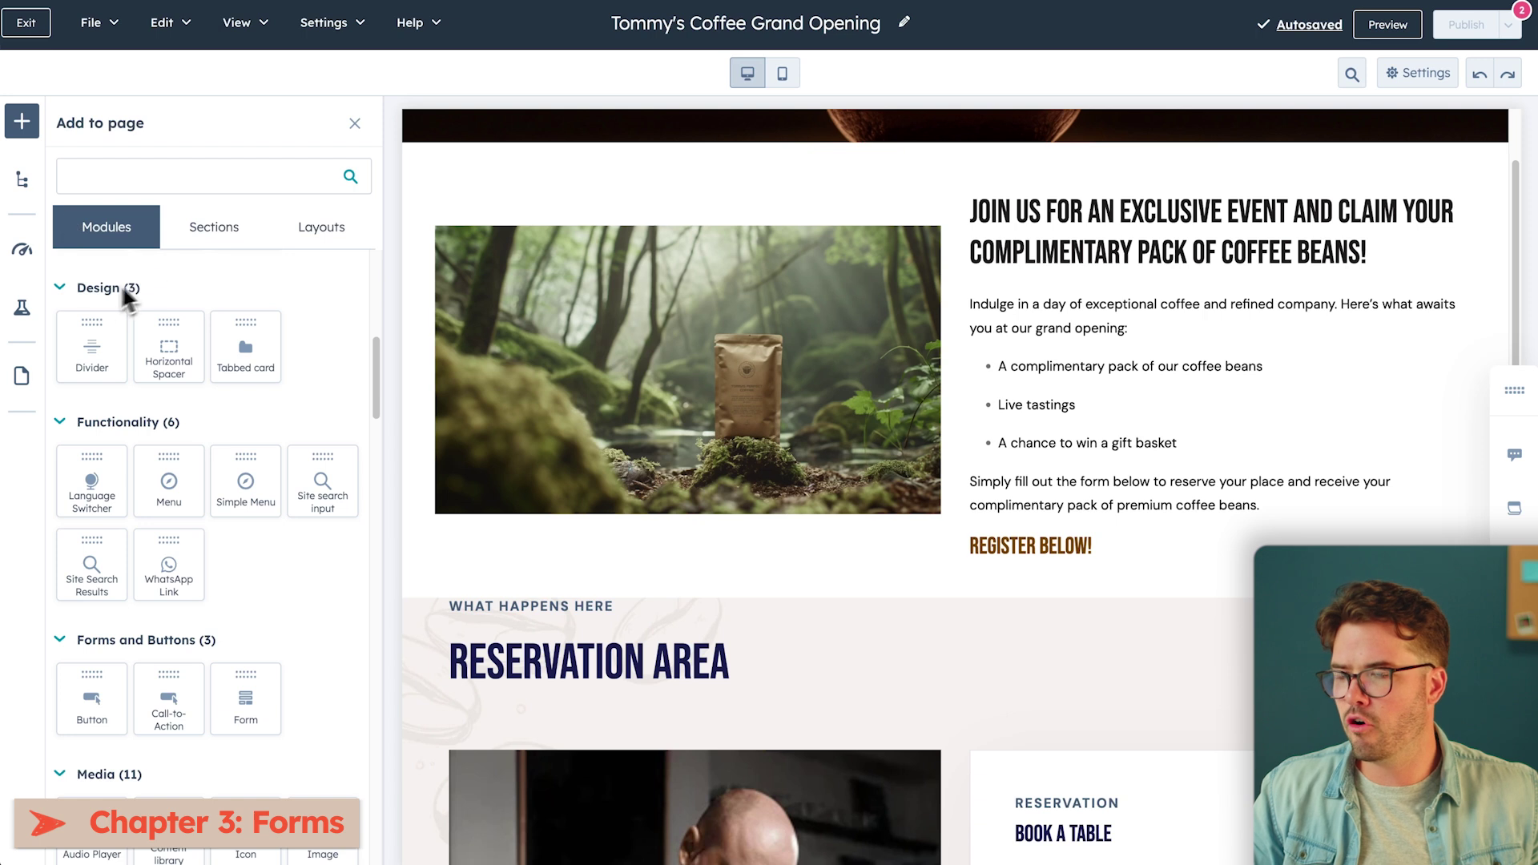
drag(245, 697, 1128, 572)
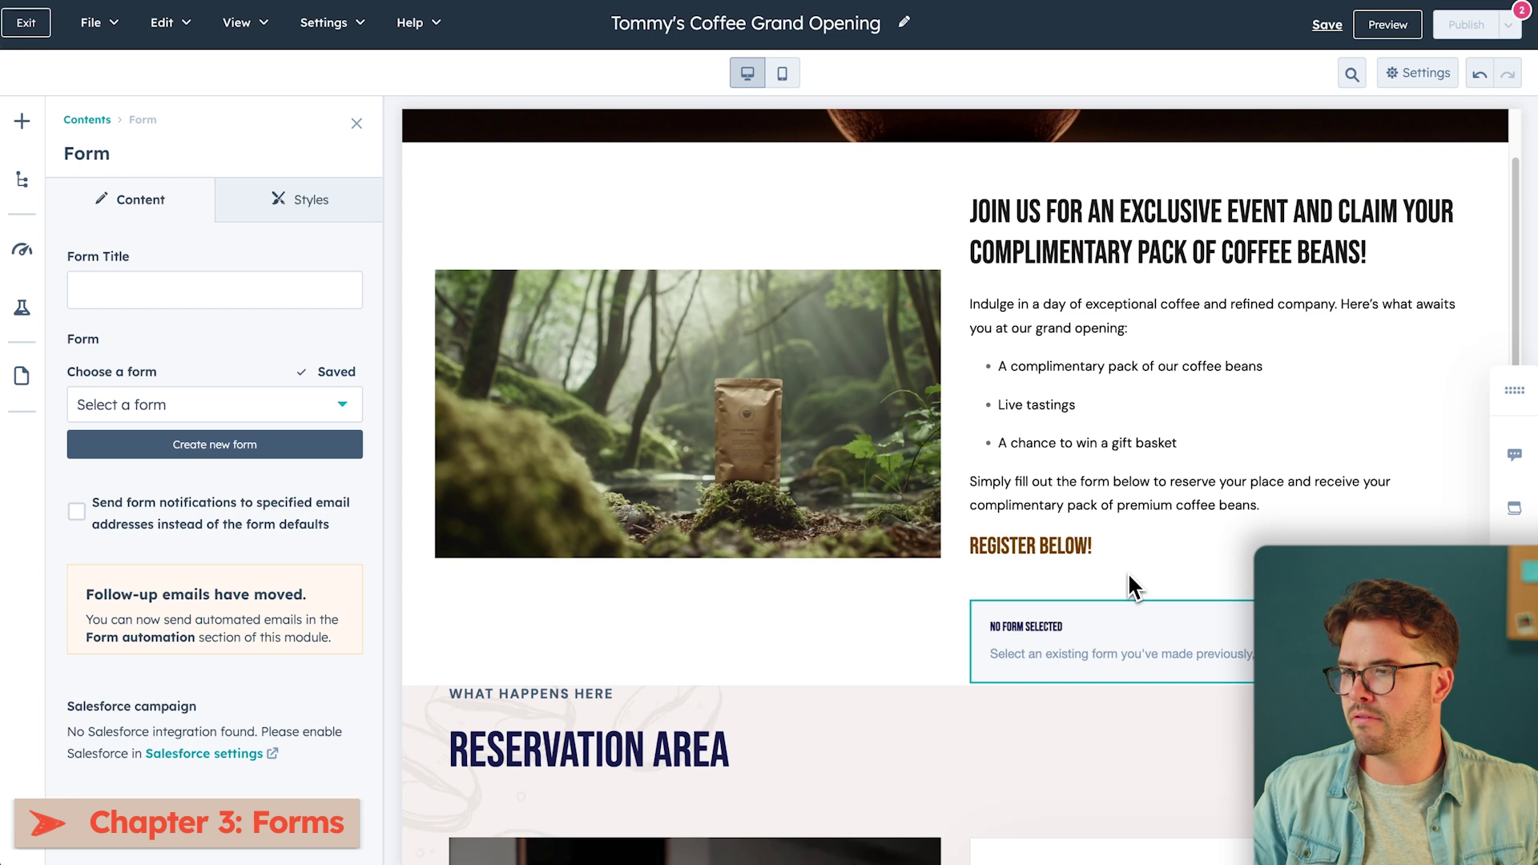
click(345, 415)
scroll(219, 603, down, 2)
click(213, 640)
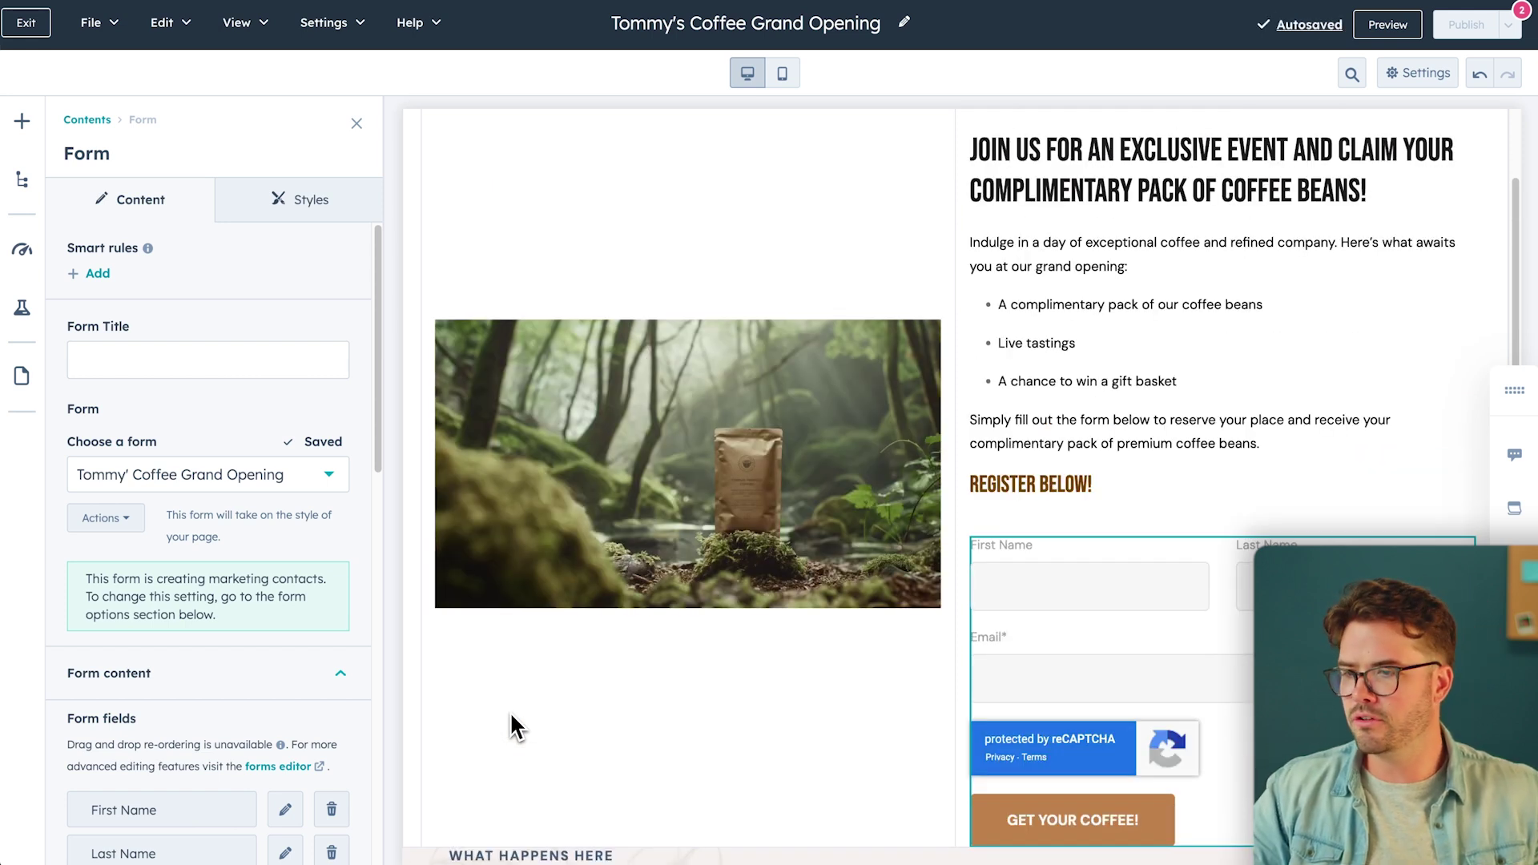
Set the form's field label colour to brown.
click(511, 716)
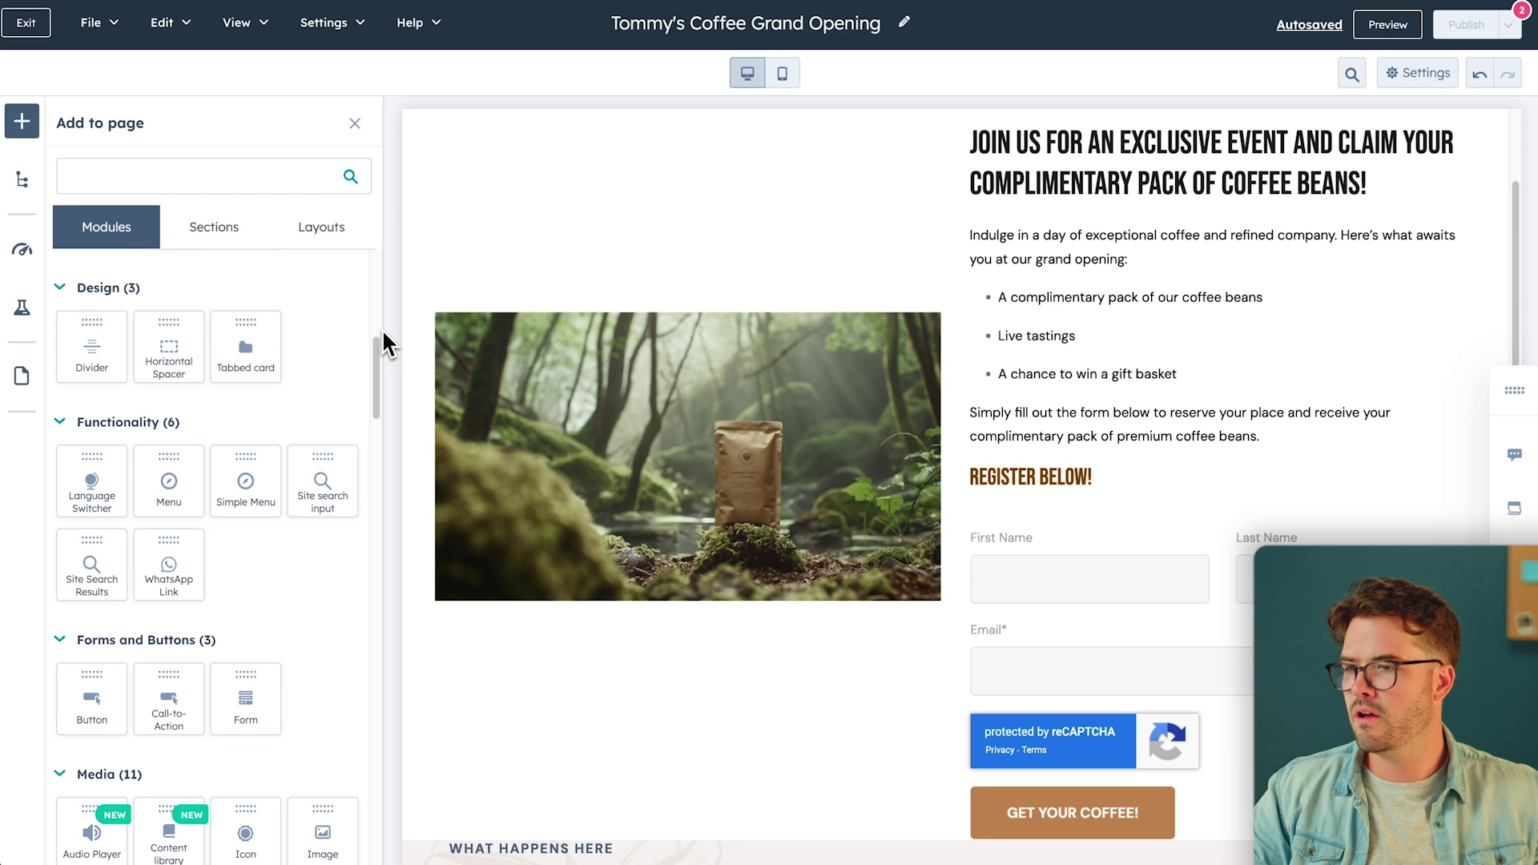
click(1046, 628)
click(303, 201)
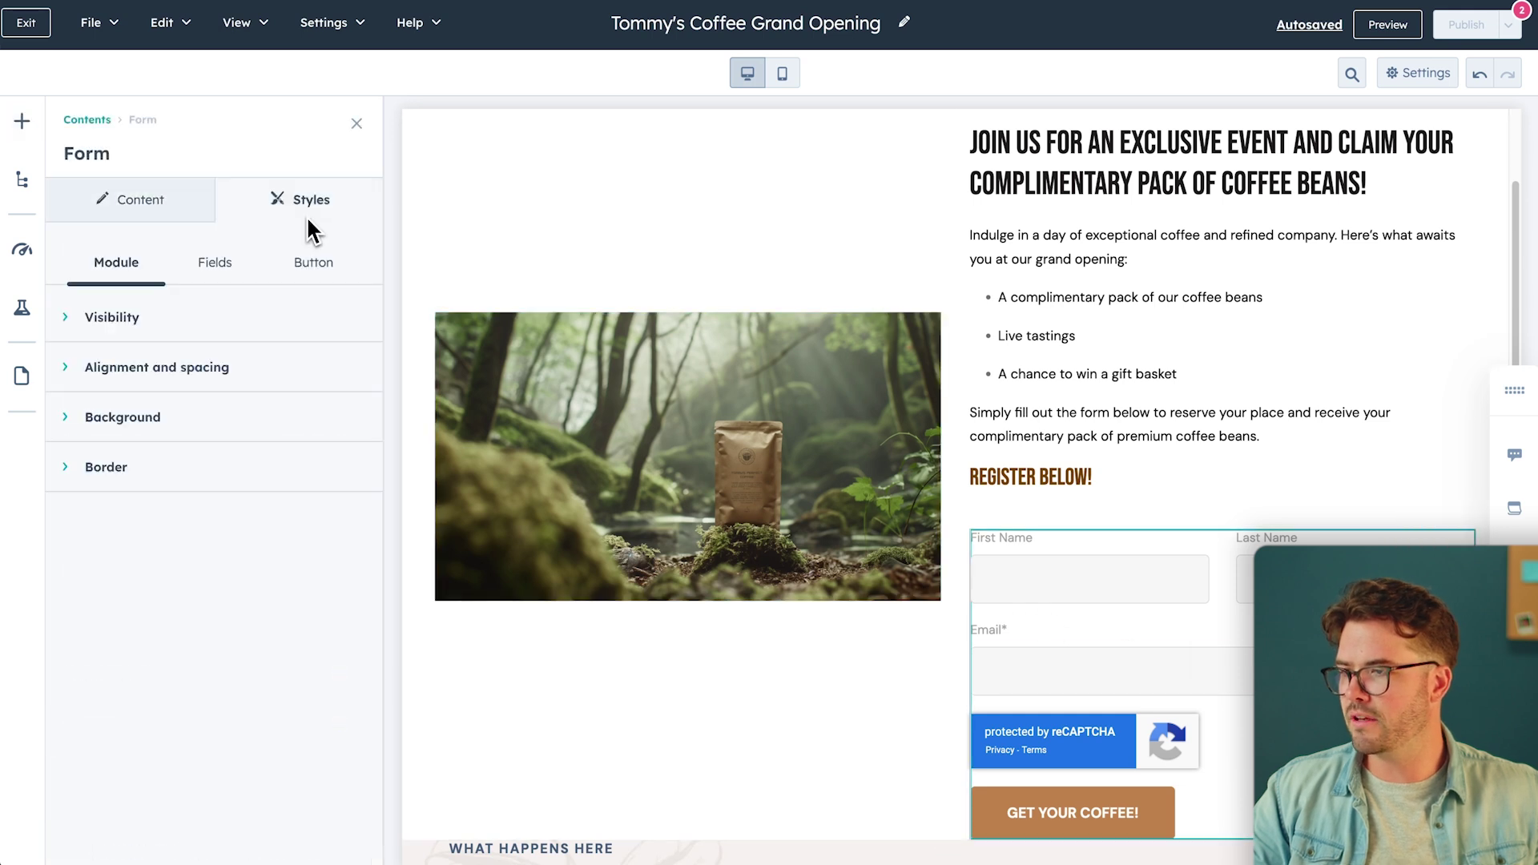
click(146, 369)
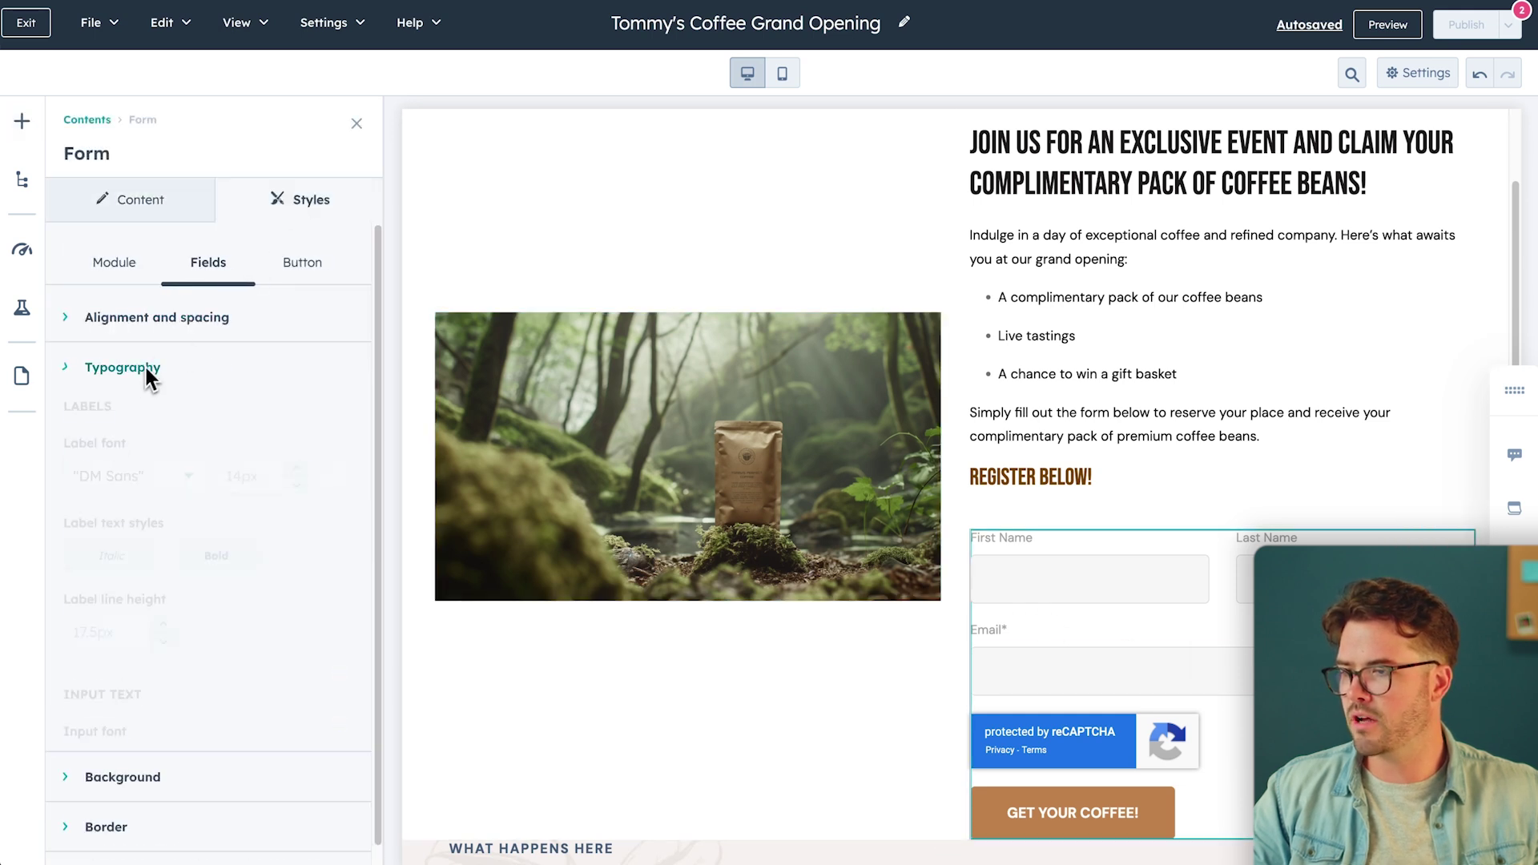
click(337, 484)
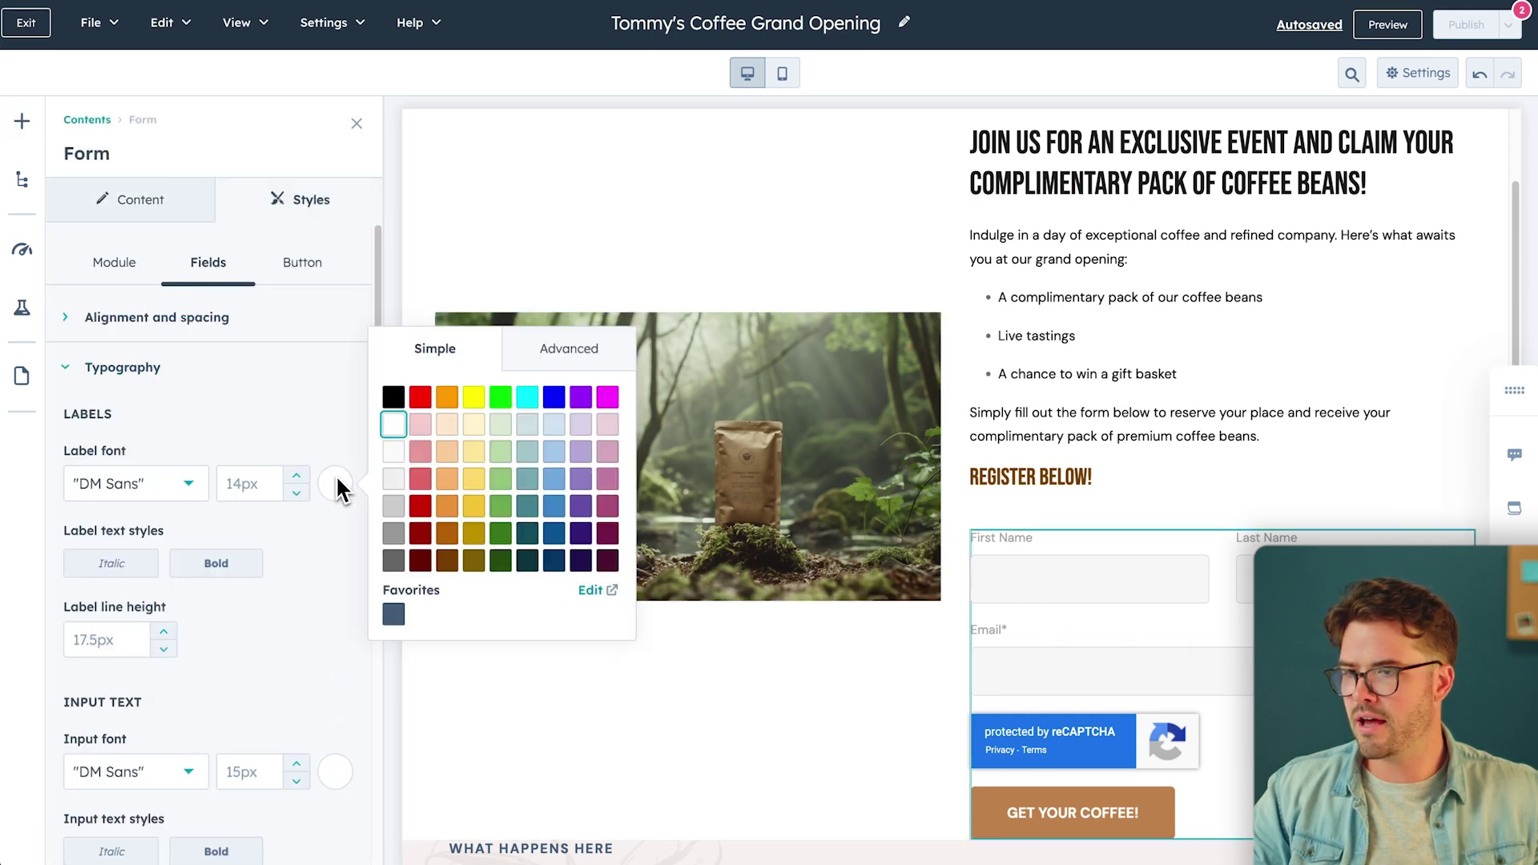
click(447, 560)
click(298, 632)
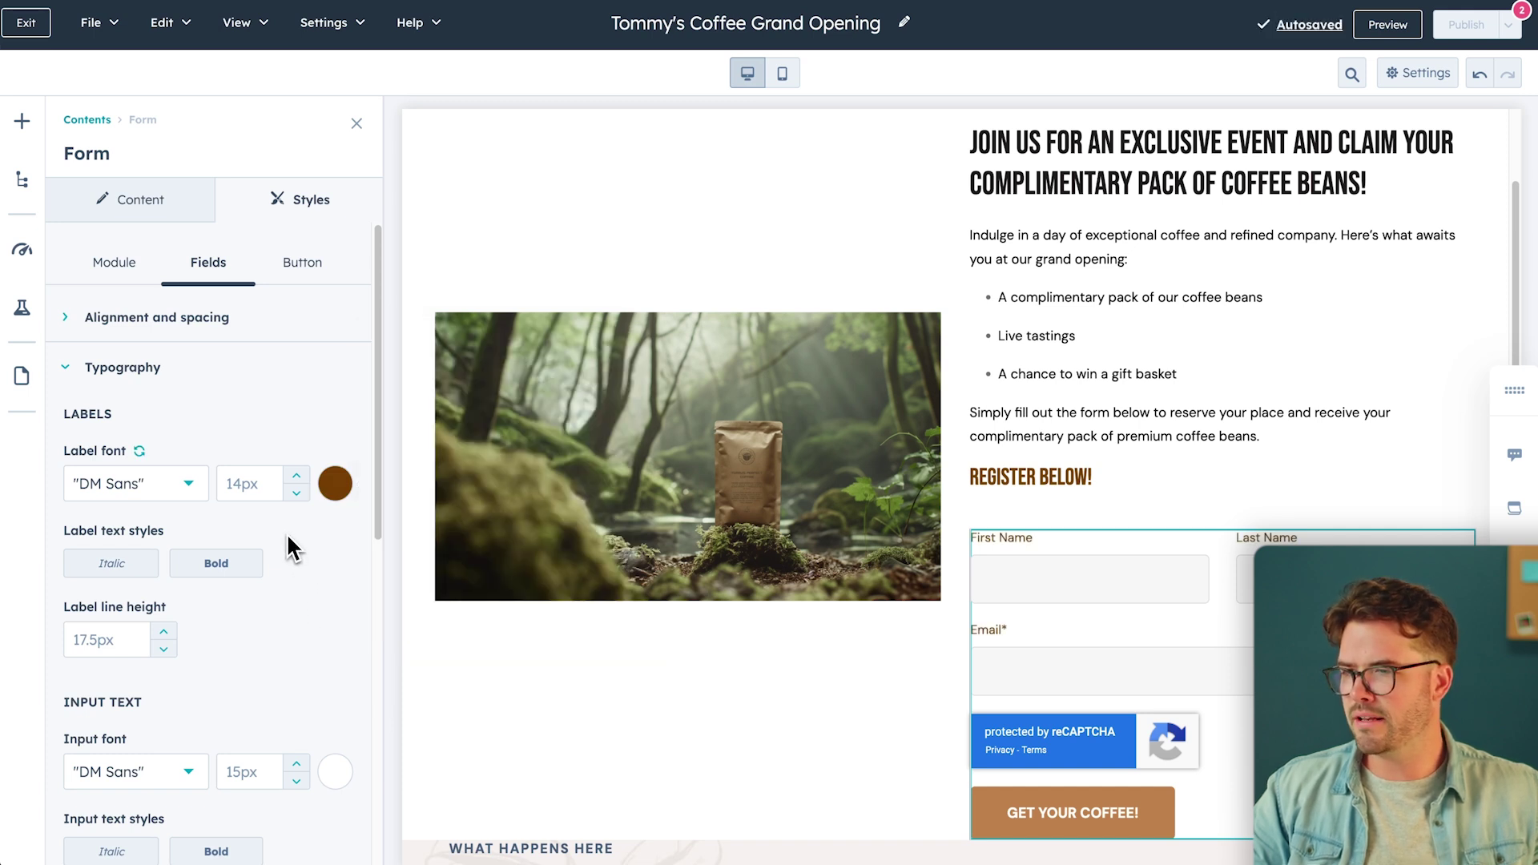
Centre the form's GET YOUR COFFEE! submit button.
click(302, 260)
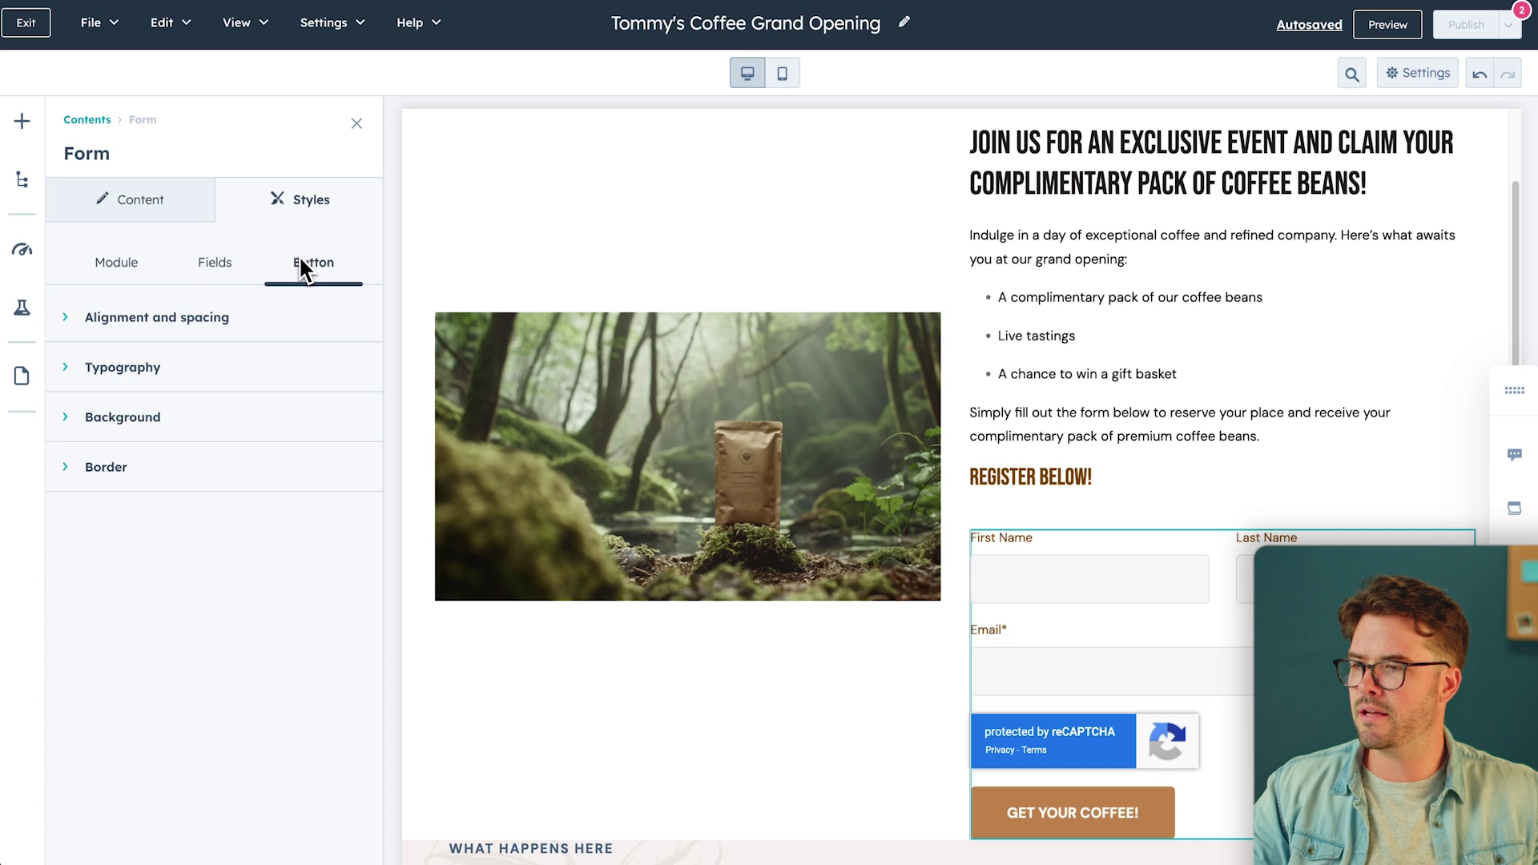
click(188, 325)
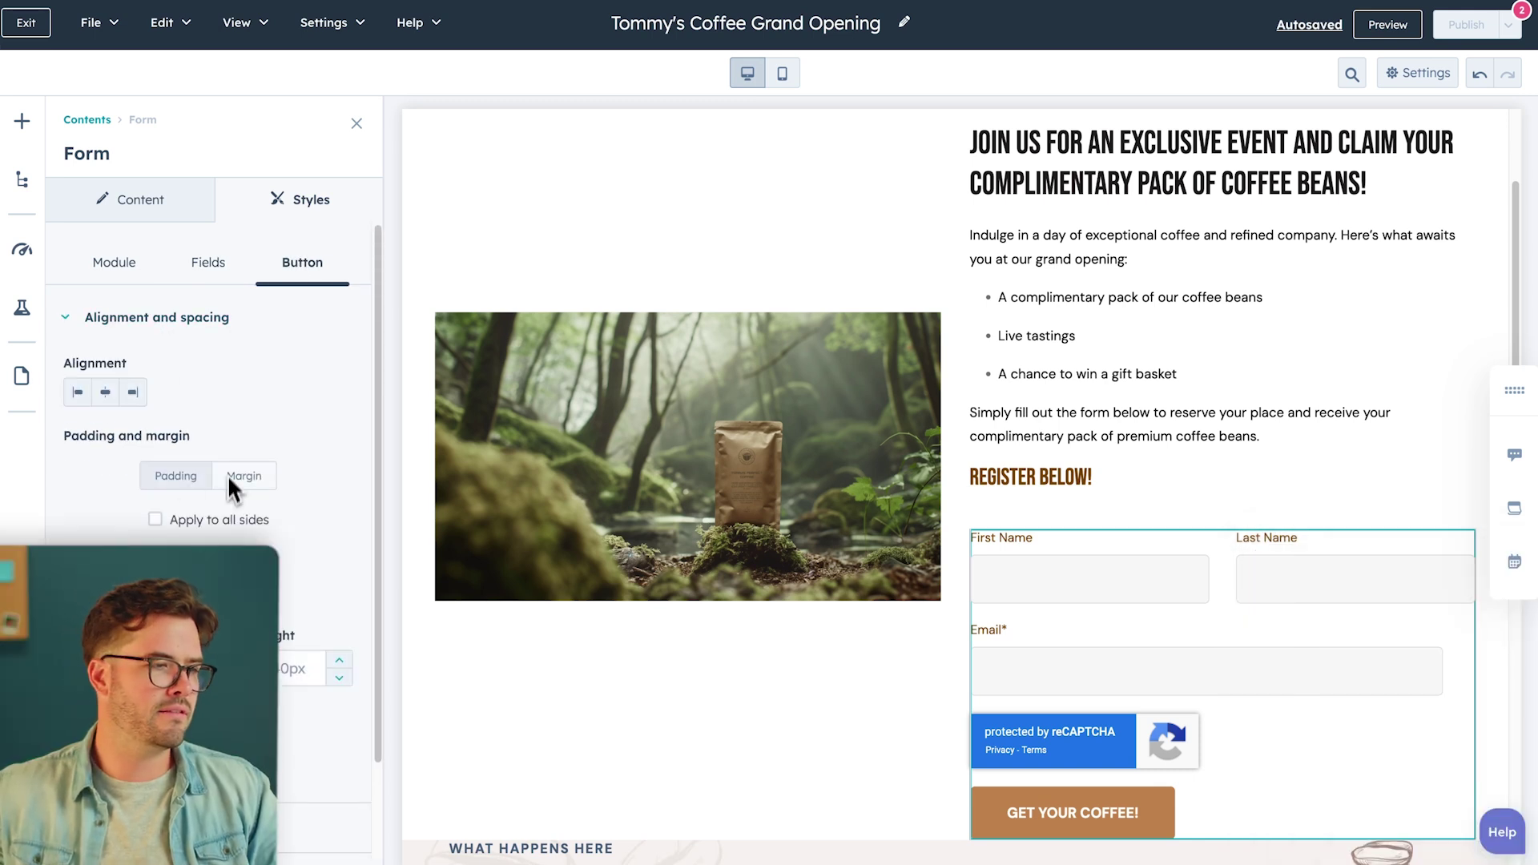
click(107, 393)
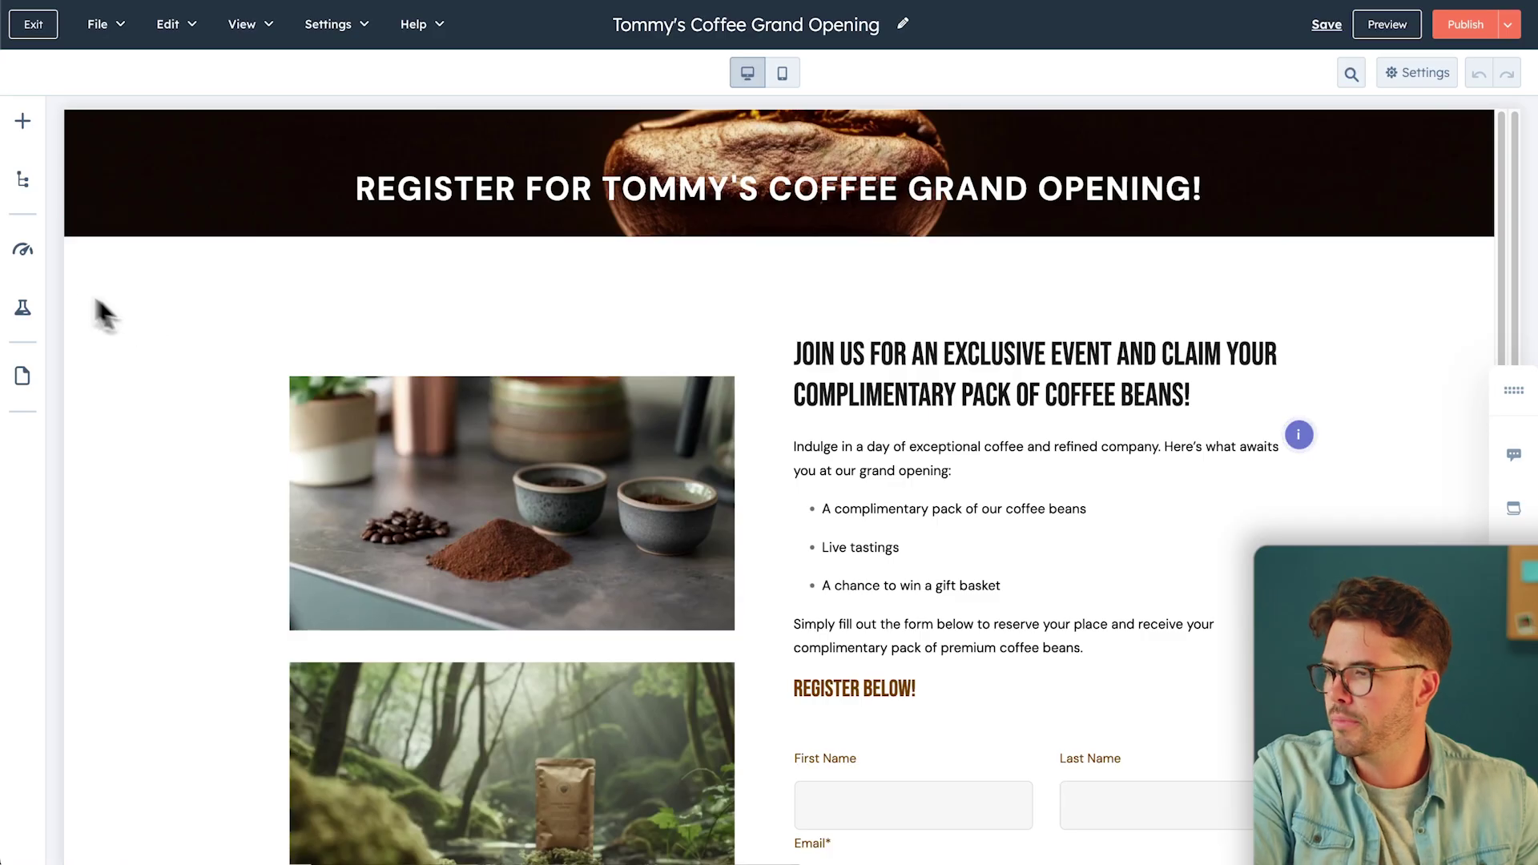
Show the optimization recommendations for the Tommy's Coffee Grand Opening page.
click(24, 266)
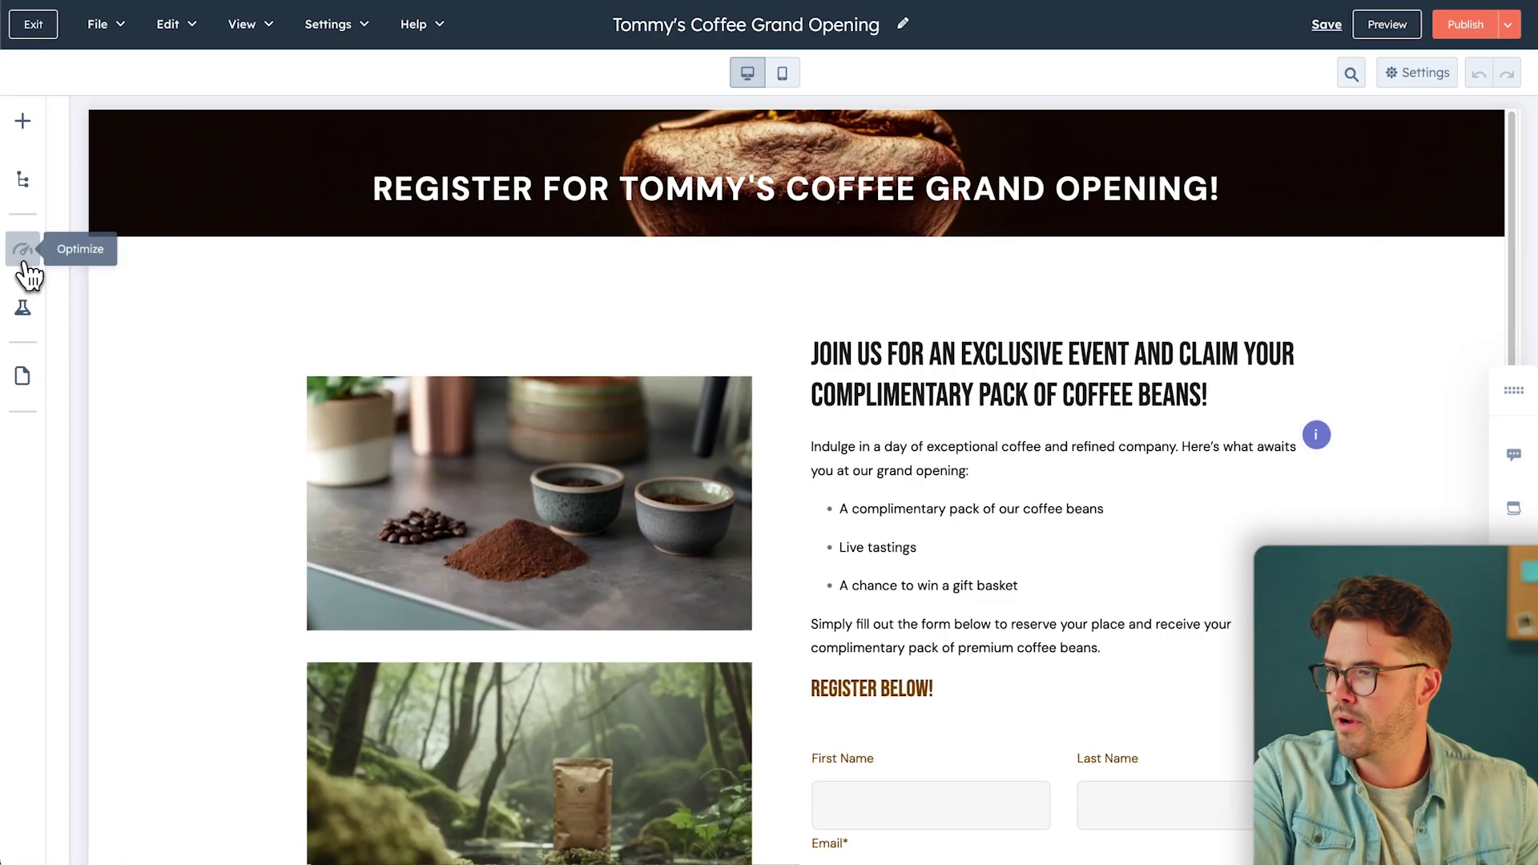